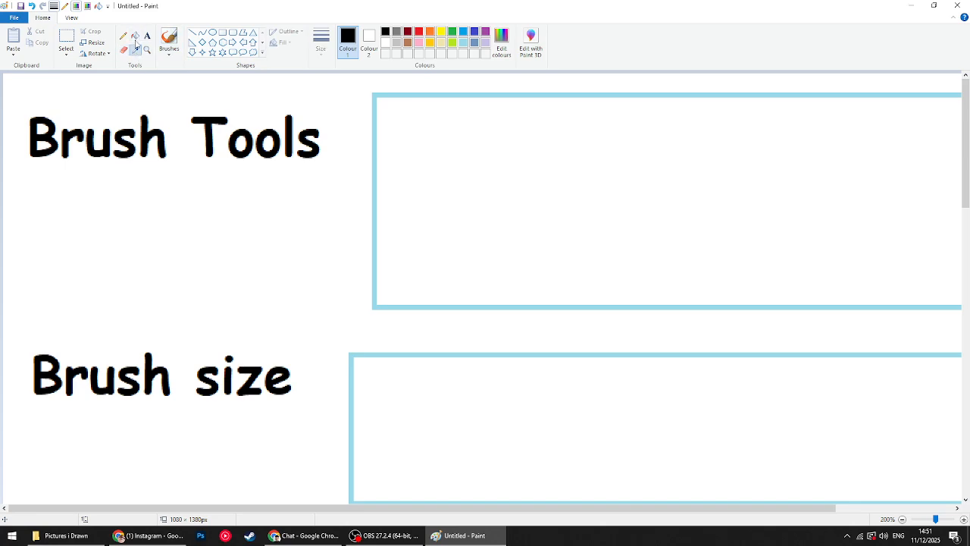
# - Draw three thin black curved strokes with the brush inside the Brush Tools box
pyautogui.click(97, 53)
pyautogui.click(68, 52)
pyautogui.click(169, 36)
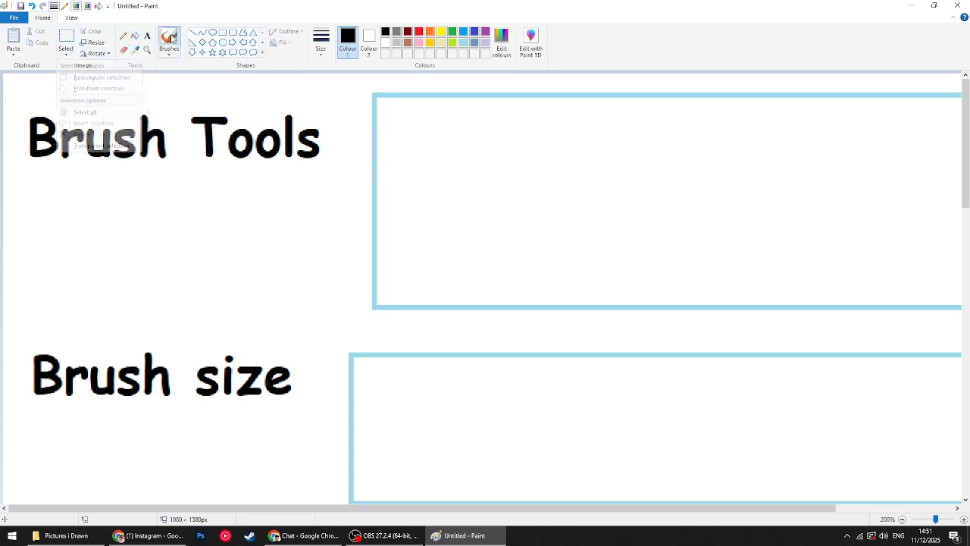
pyautogui.click(168, 51)
pyautogui.click(169, 69)
pyautogui.moveTo(405, 125)
pyautogui.mouseDown()
pyautogui.moveTo(452, 201)
pyautogui.moveTo(444, 233)
pyautogui.mouseUp()
pyautogui.keyDown('ctrl'); pyautogui.scroll(2, 469, 184); pyautogui.keyUp('ctrl')
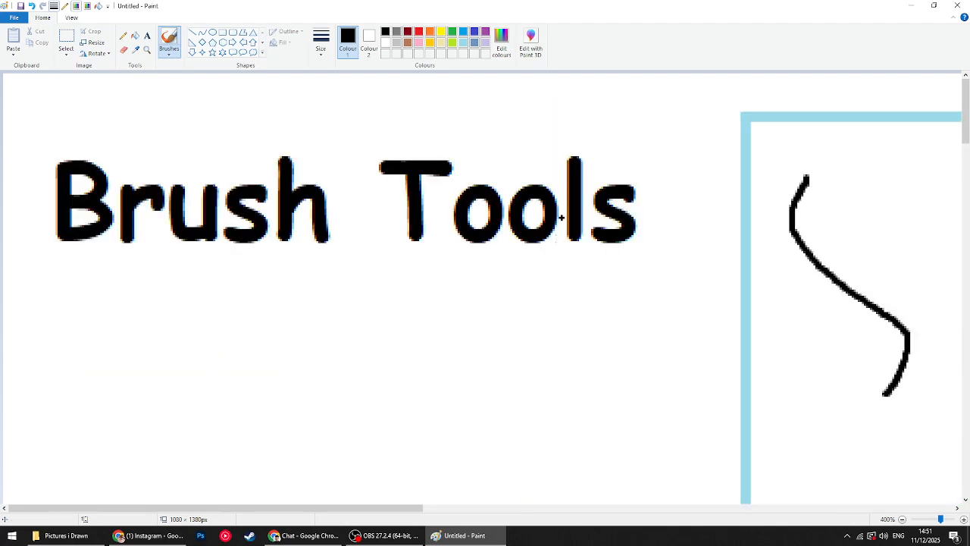
pyautogui.moveTo(417, 513); pyautogui.dragTo(523, 513)
pyautogui.keyDown('ctrl'); pyautogui.scroll(1, 570, 418); pyautogui.keyUp('ctrl')
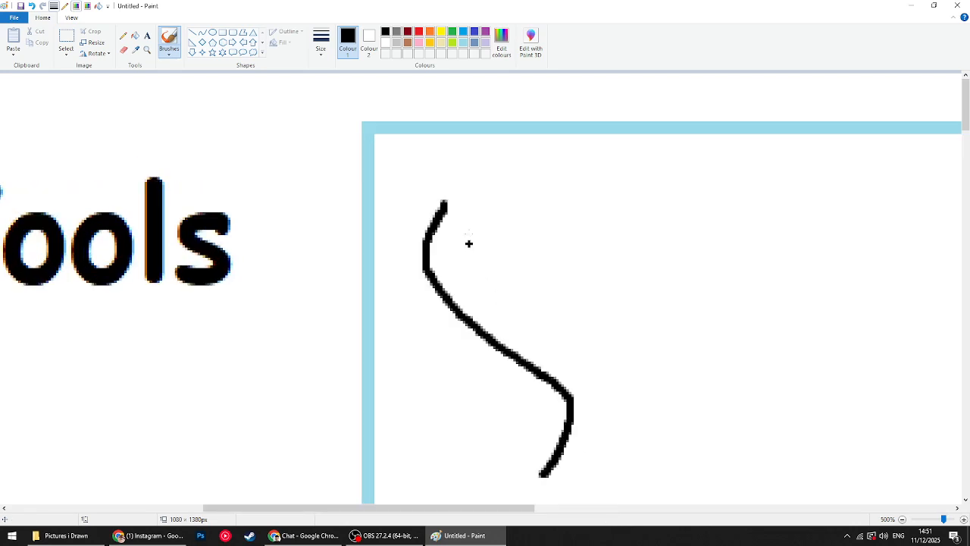
pyautogui.moveTo(482, 194); pyautogui.dragTo(537, 313)
pyautogui.moveTo(517, 191)
pyautogui.mouseDown()
pyautogui.moveTo(538, 212)
pyautogui.moveTo(583, 315)
pyautogui.moveTo(635, 358)
pyautogui.moveTo(604, 231)
pyautogui.moveTo(659, 202)
pyautogui.mouseUp()
# - Set the brush to the thickest preset size and draw a heavy black looping shape over the third thin curve
pyautogui.click(321, 42)
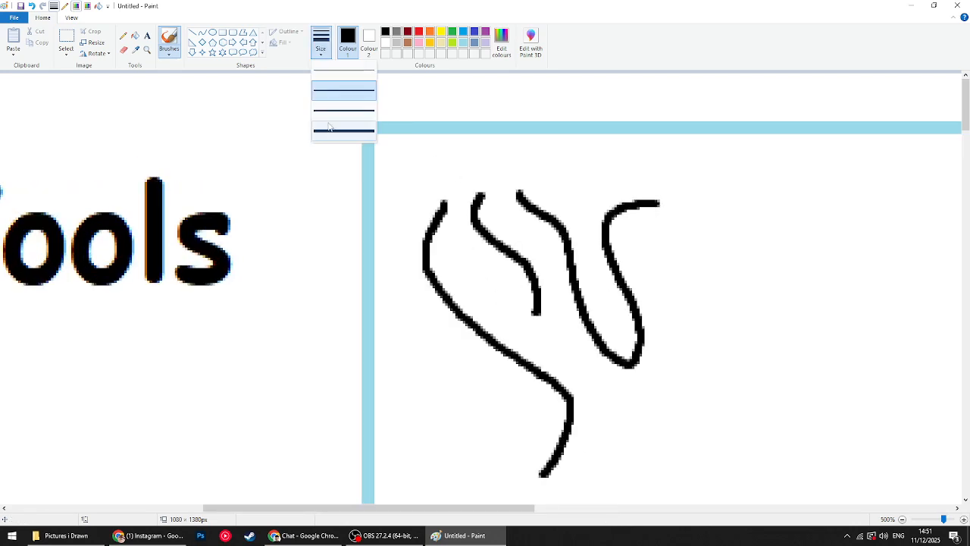
pyautogui.click(346, 134)
pyautogui.moveTo(599, 184)
pyautogui.mouseDown()
pyautogui.moveTo(641, 362)
pyautogui.moveTo(674, 406)
pyautogui.mouseUp()
pyautogui.moveTo(683, 305)
pyautogui.mouseDown()
pyautogui.moveTo(606, 337)
pyautogui.moveTo(705, 333)
pyautogui.mouseUp()
# - Fill the largest enclosed area of the thick black shape with orange
pyautogui.click(135, 36)
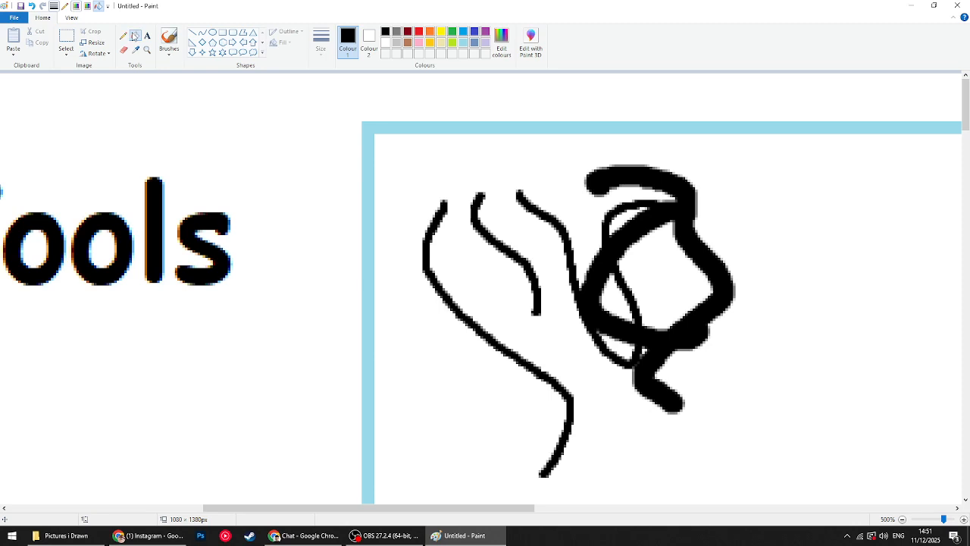
pyautogui.click(430, 31)
pyautogui.click(654, 291)
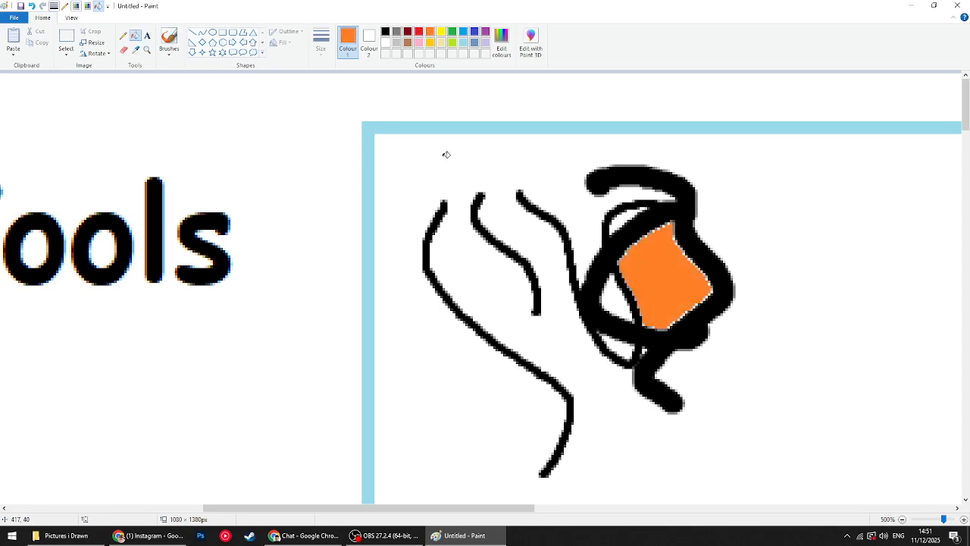
# - Draw a large orange letter T beside the thick shape, using the Pencil at its thickest preset size
pyautogui.click(123, 36)
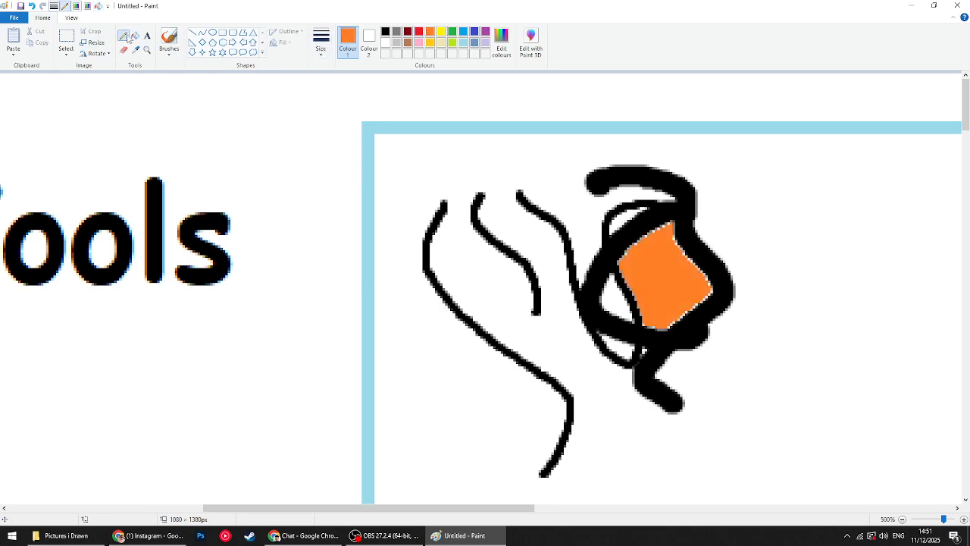
pyautogui.click(321, 42)
pyautogui.click(340, 135)
pyautogui.moveTo(508, 509); pyautogui.dragTo(663, 522)
pyautogui.moveTo(370, 199); pyautogui.dragTo(371, 389)
pyautogui.moveTo(316, 192); pyautogui.dragTo(464, 181)
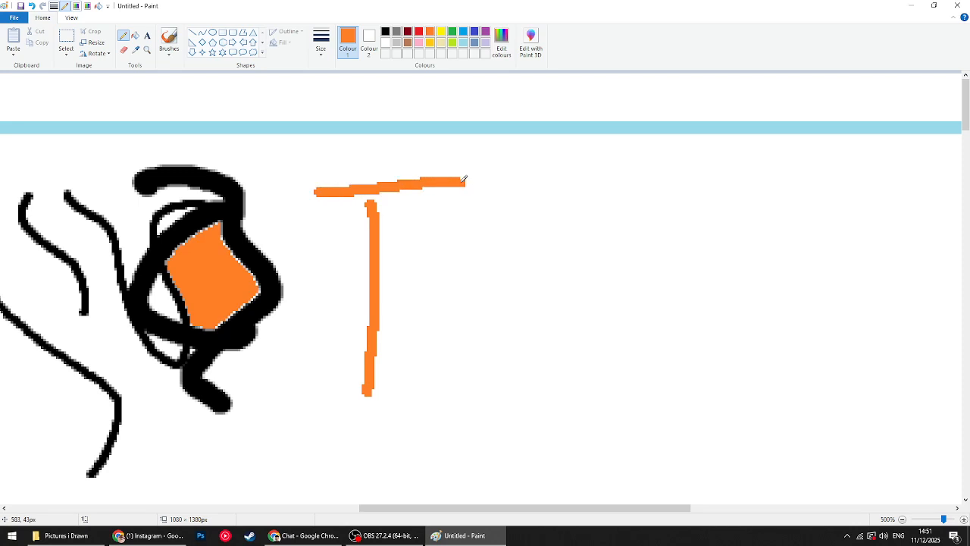
# - Draw a black X beside the stem of the orange T and enclose it in a rough circle
pyautogui.click(385, 32)
pyautogui.moveTo(401, 212); pyautogui.dragTo(455, 315)
pyautogui.moveTo(392, 291); pyautogui.dragTo(491, 217)
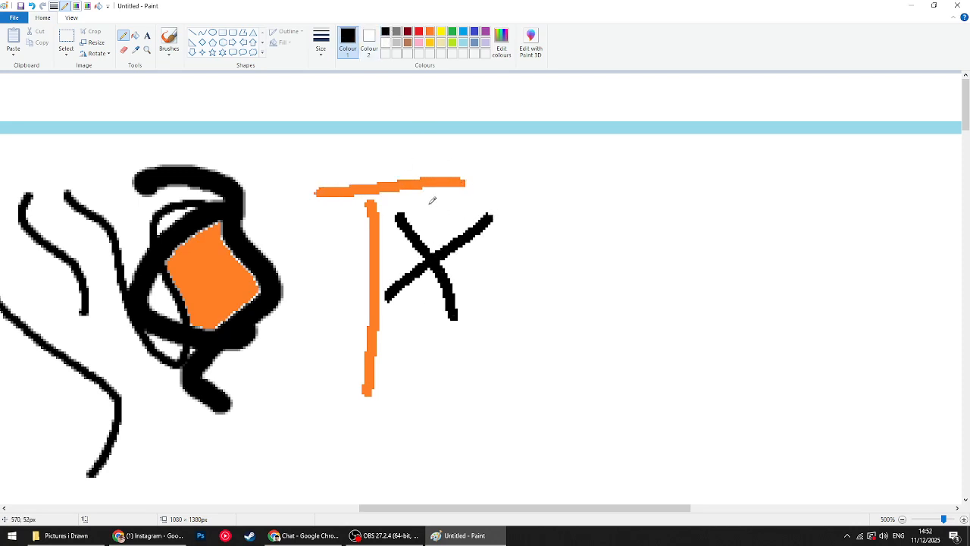
pyautogui.moveTo(431, 200)
pyautogui.mouseDown()
pyautogui.moveTo(387, 299)
pyautogui.moveTo(503, 266)
pyautogui.moveTo(431, 206)
pyautogui.moveTo(408, 205)
pyautogui.mouseUp()
# - Fill the four sections of the crossed circle with red
pyautogui.click(135, 36)
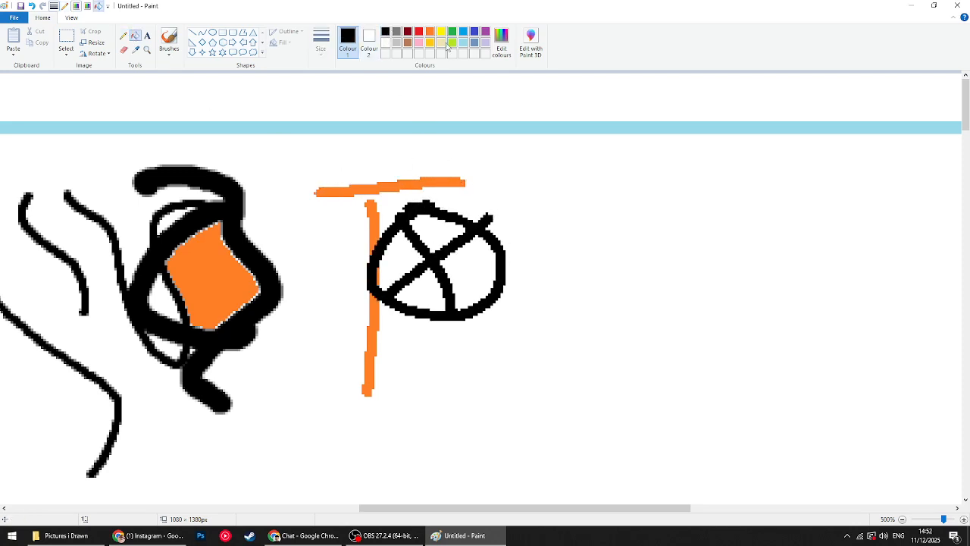
pyautogui.click(419, 31)
pyautogui.click(438, 228)
pyautogui.click(469, 264)
pyautogui.click(438, 279)
pyautogui.click(408, 260)
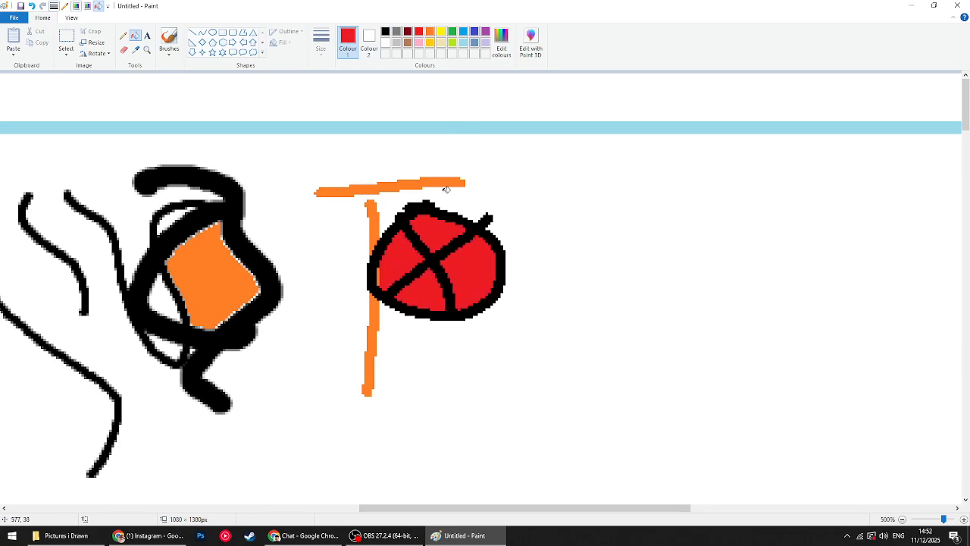
# - Draw a black looping stroke beside the red circle, using the Pencil at its thickest preset size
pyautogui.click(123, 35)
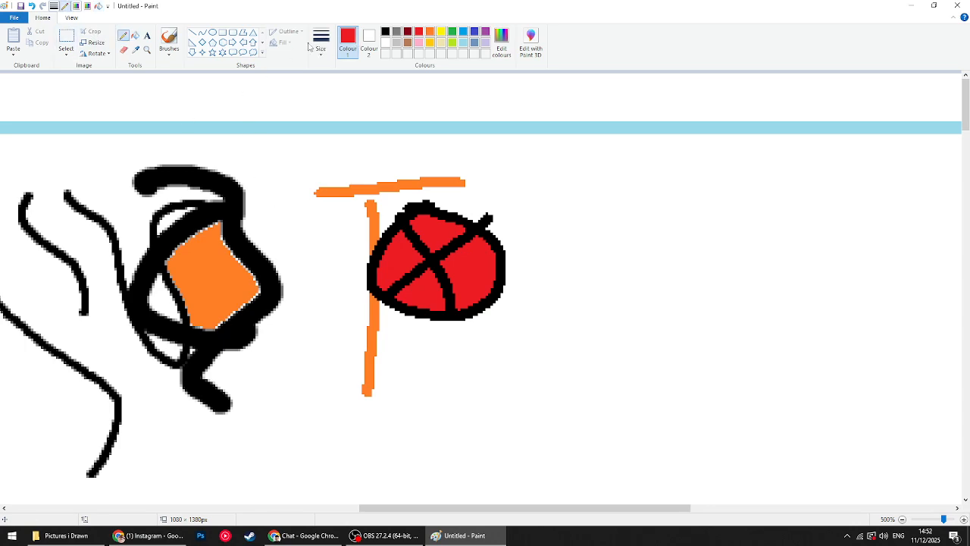
pyautogui.click(321, 42)
pyautogui.click(345, 131)
pyautogui.click(384, 31)
pyautogui.moveTo(460, 507)
pyautogui.mouseDown()
pyautogui.moveTo(62, 523)
pyautogui.moveTo(511, 535)
pyautogui.mouseUp()
pyautogui.moveTo(390, 237)
pyautogui.mouseDown()
pyautogui.moveTo(325, 397)
pyautogui.moveTo(444, 238)
pyautogui.mouseUp()
# - Draw a horizontal black line with the thinnest pencil size near the top of the Brush size box
pyautogui.moveTo(491, 507); pyautogui.dragTo(291, 512)
pyautogui.scroll(-5, 310, 374)
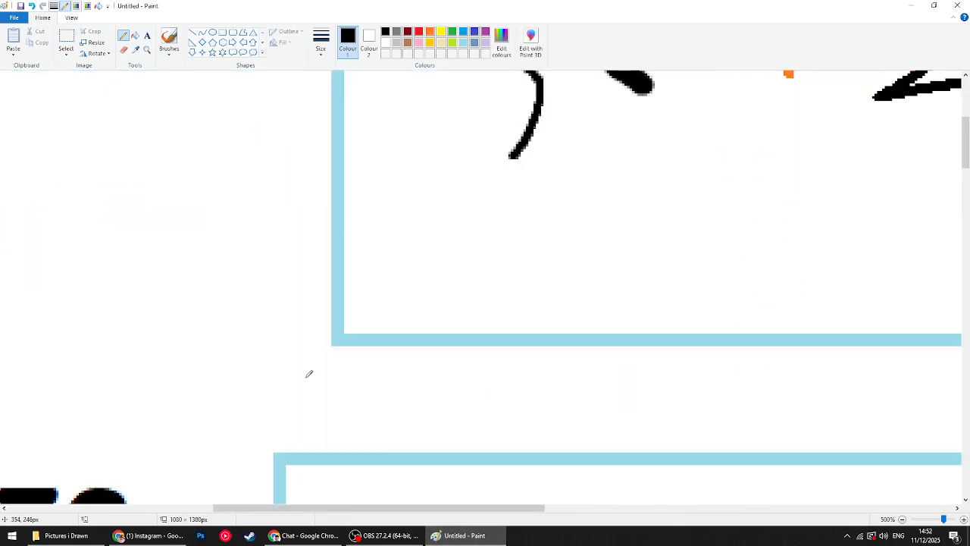
pyautogui.moveTo(371, 509); pyautogui.dragTo(175, 509)
pyautogui.scroll(-5, 225, 428)
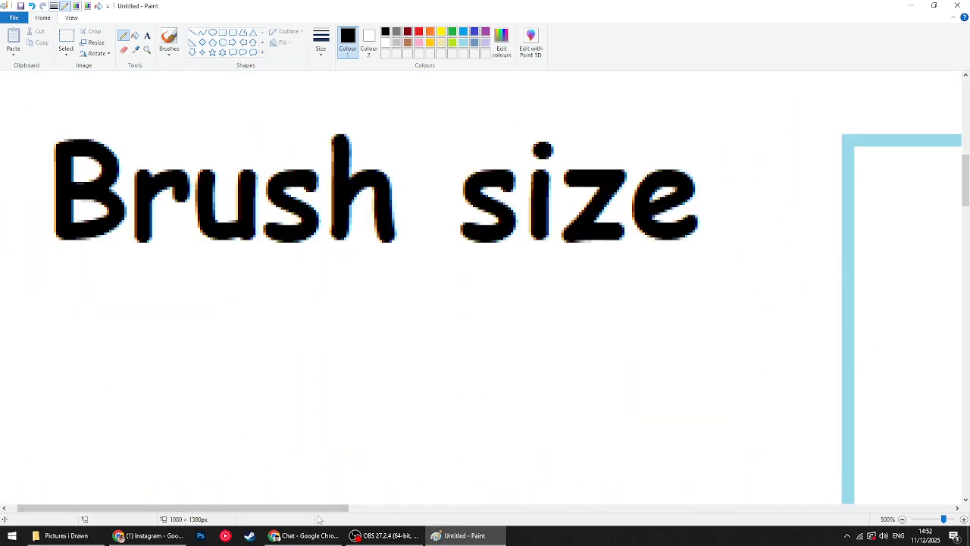
pyautogui.moveTo(319, 508); pyautogui.dragTo(550, 508)
pyautogui.click(321, 45)
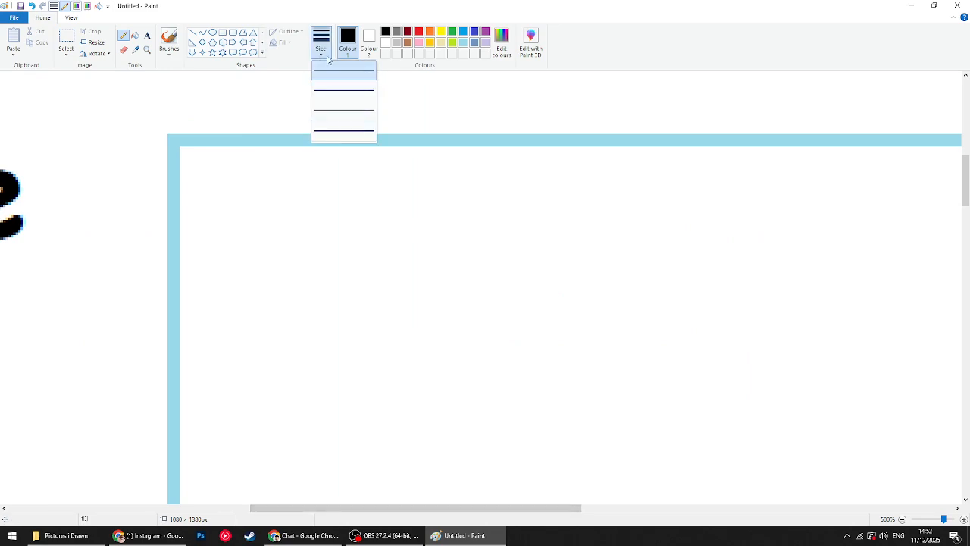
pyautogui.click(323, 68)
pyautogui.moveTo(203, 180); pyautogui.dragTo(435, 182)
# - Draw three more lines beneath the thin one, using the second, third and fourth preset pencil sizes in turn
pyautogui.click(321, 46)
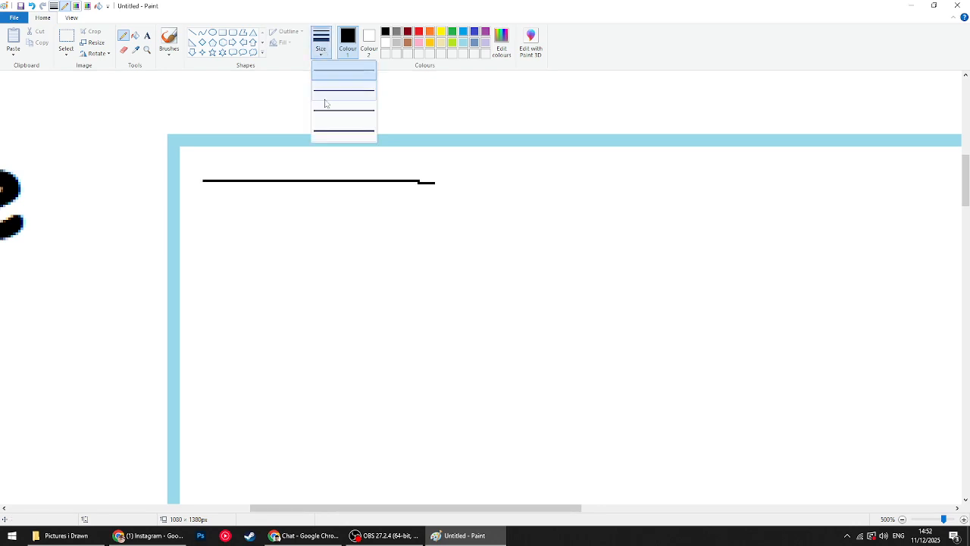
pyautogui.click(322, 90)
pyautogui.moveTo(197, 220); pyautogui.dragTo(386, 214)
pyautogui.click(321, 45)
pyautogui.click(343, 111)
pyautogui.moveTo(198, 261); pyautogui.dragTo(367, 244)
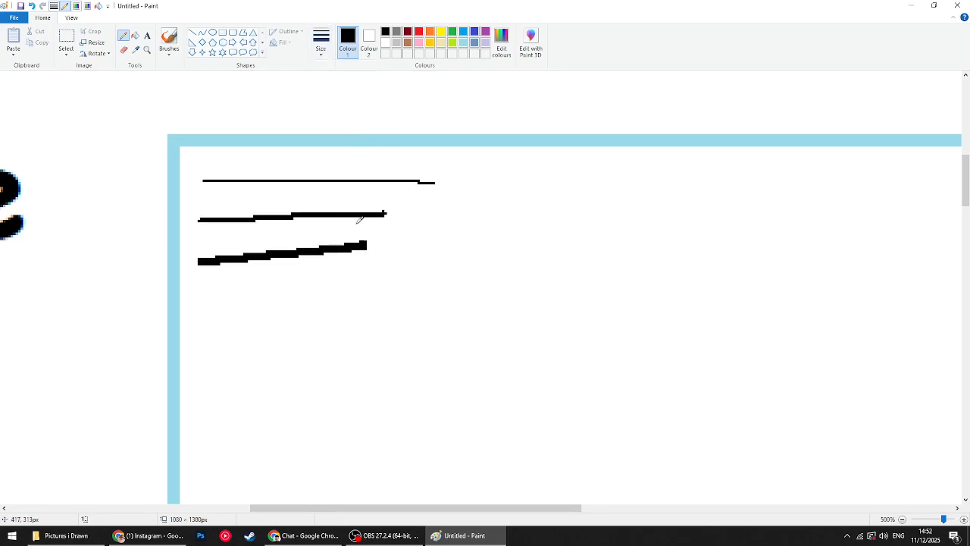
pyautogui.click(321, 50)
pyautogui.click(343, 130)
pyautogui.moveTo(222, 306); pyautogui.dragTo(380, 291)
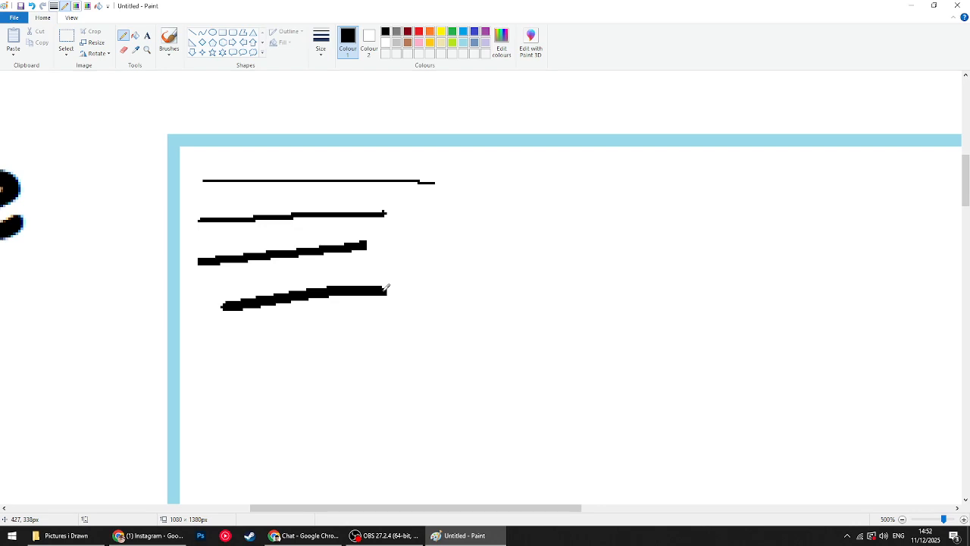
# - Draw three more lines below, enlarging the pencil progressively beyond the thickest preset size
pyautogui.moveTo(215, 361); pyautogui.dragTo(522, 347)
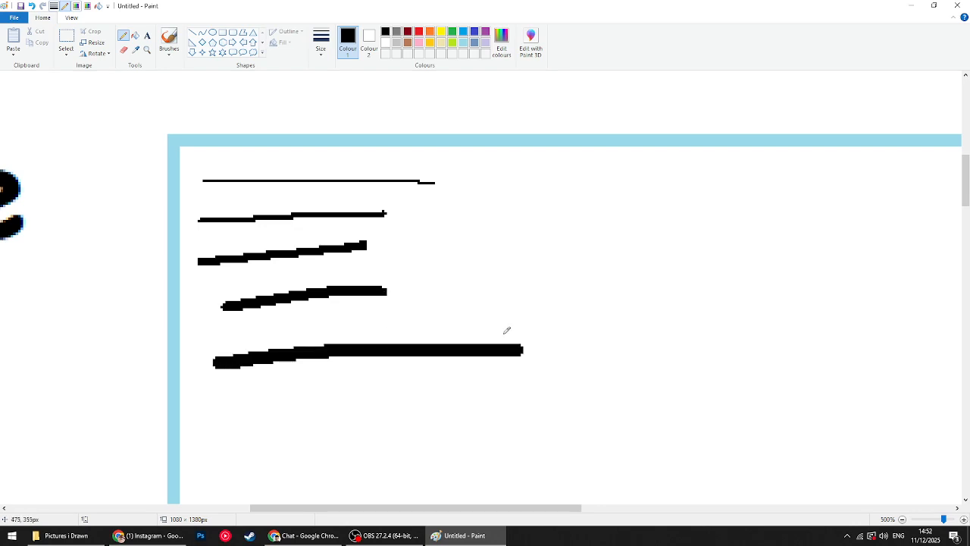
pyautogui.moveTo(206, 430); pyautogui.dragTo(416, 416)
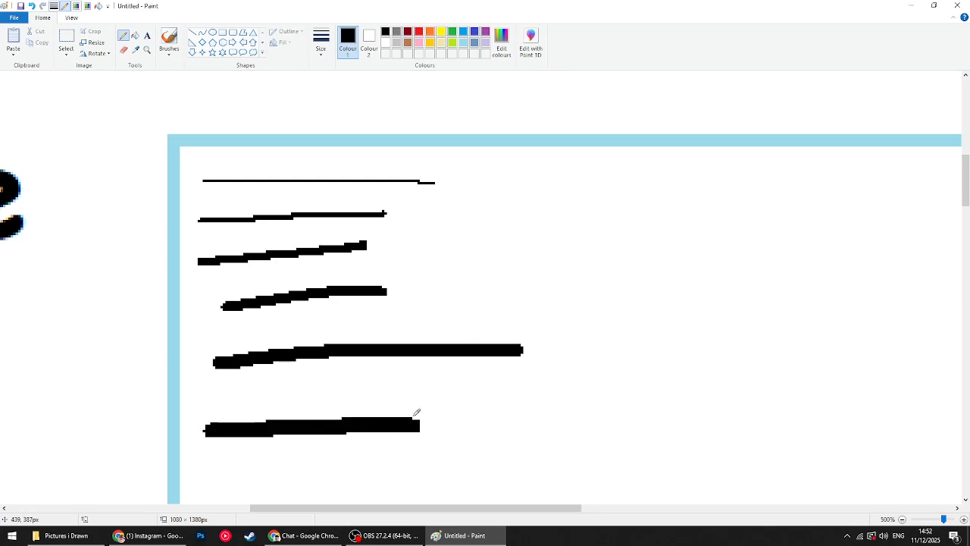
pyautogui.moveTo(198, 465); pyautogui.dragTo(426, 440)
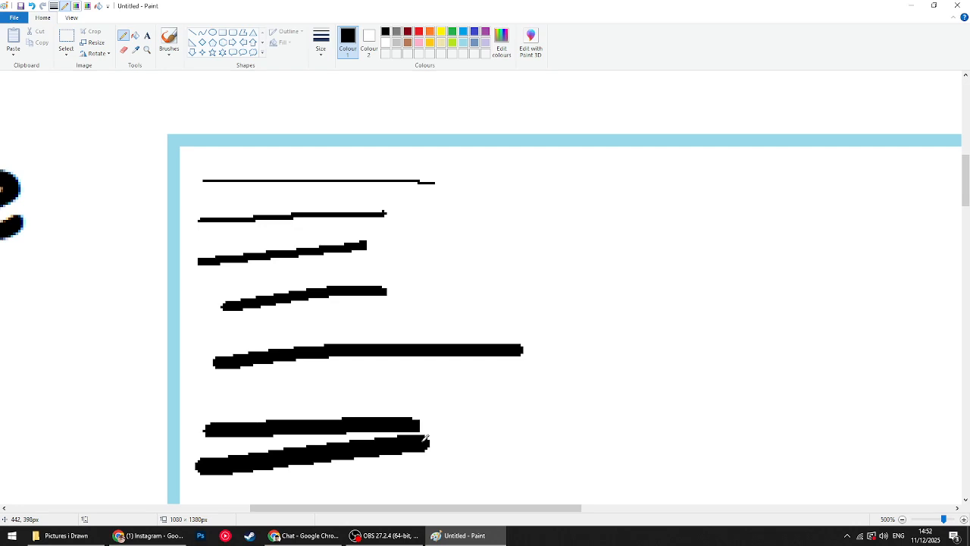
# - Enlarge the pencil much further and draw one very thick S-shaped black stroke beside the stack of lines
pyautogui.scroll(-3, 425, 439)
pyautogui.moveTo(296, 375); pyautogui.dragTo(551, 345)
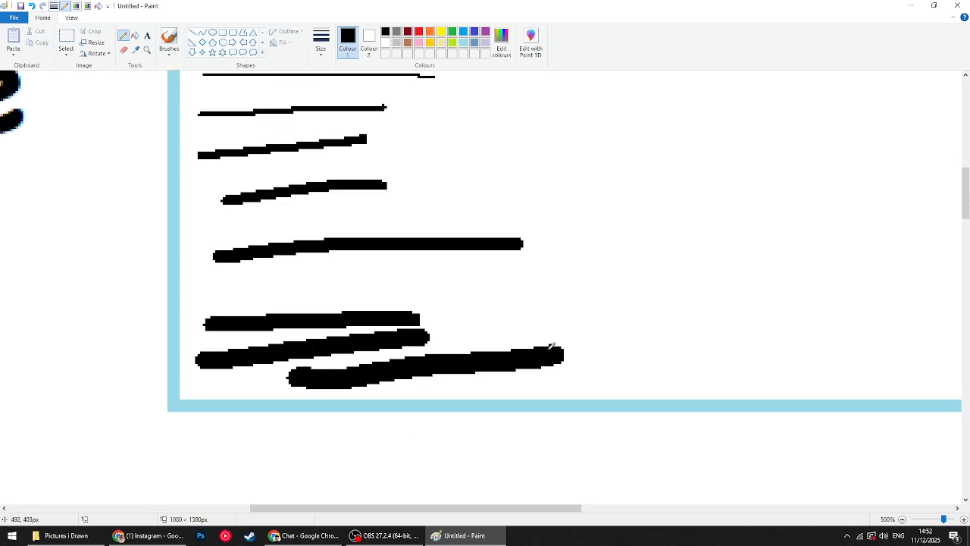
pyautogui.hotkey('ctrl', 'z')
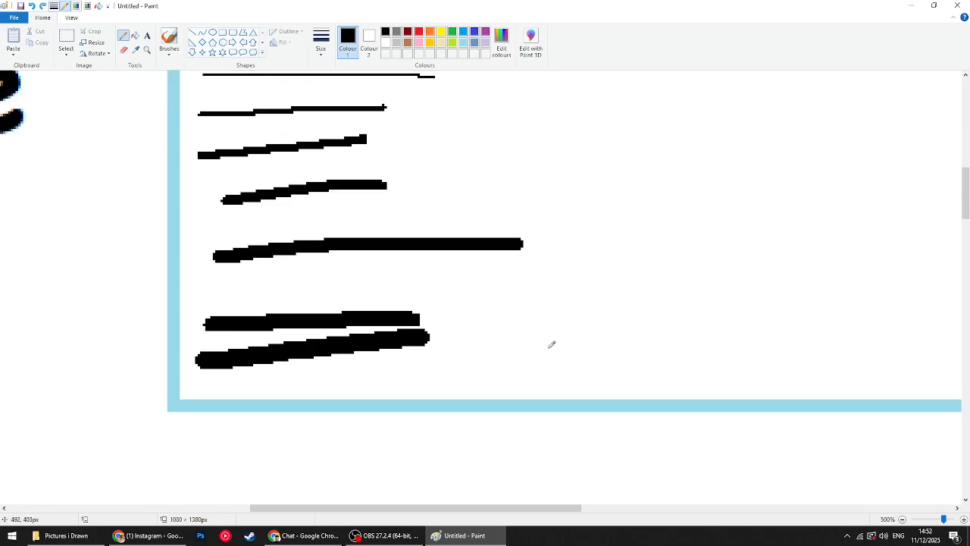
pyautogui.moveTo(570, 329)
pyautogui.mouseDown()
pyautogui.moveTo(598, 300)
pyautogui.moveTo(609, 147)
pyautogui.moveTo(692, 133)
pyautogui.mouseUp()
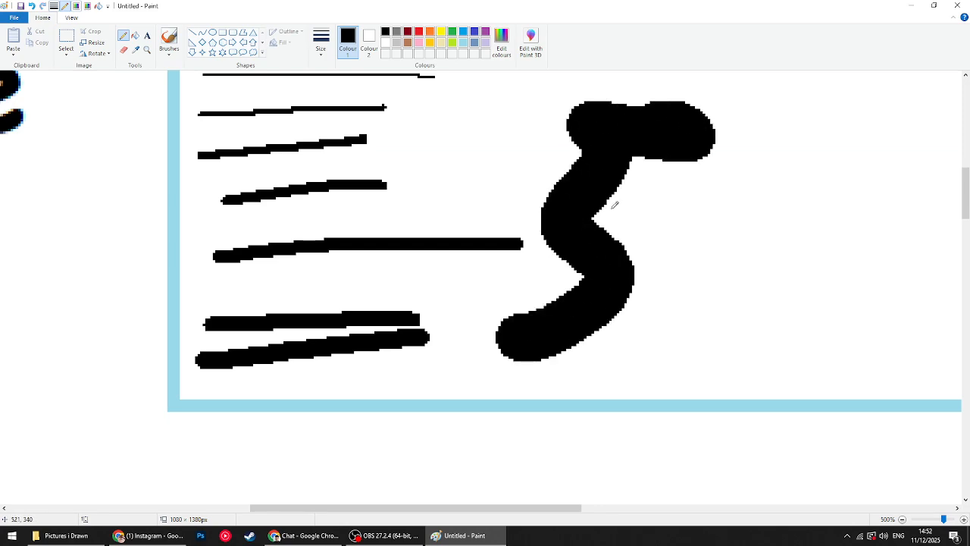
# - Return the pencil to the thickest preset size and draw a short stroke and a hooked curve beside the S-shape
pyautogui.scroll(3, 553, 227)
pyautogui.click(323, 49)
pyautogui.click(344, 133)
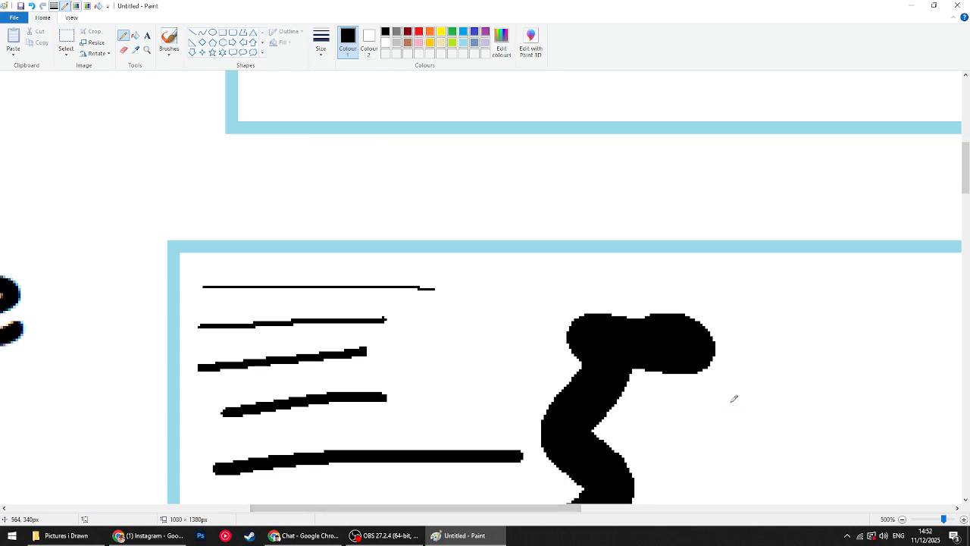
pyautogui.moveTo(708, 415); pyautogui.dragTo(822, 366)
pyautogui.moveTo(729, 484)
pyautogui.mouseDown()
pyautogui.moveTo(787, 423)
pyautogui.moveTo(758, 342)
pyautogui.mouseUp()
# - Draw long wavy black strokes across the empty part of the Brush size box
pyautogui.scroll(-2, 753, 386)
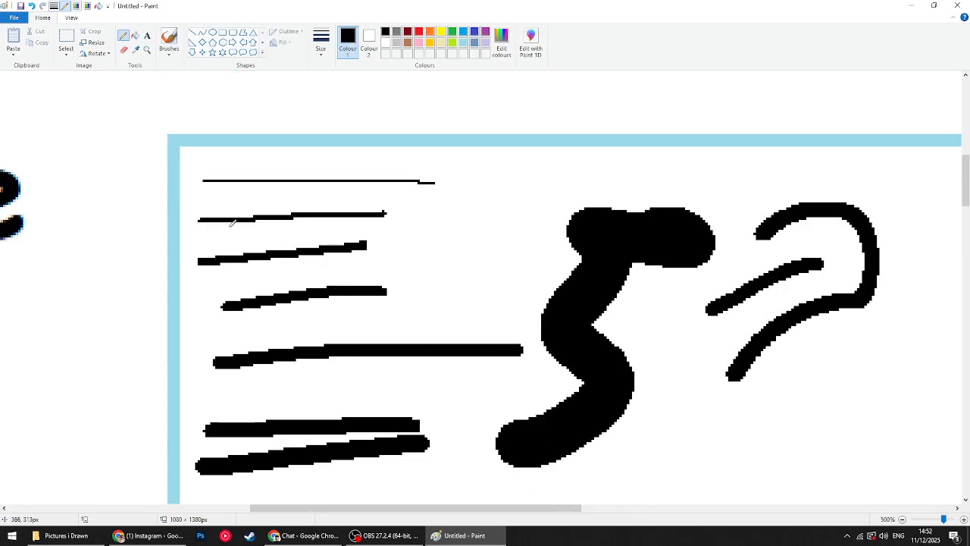
pyautogui.scroll(-6, 227, 220)
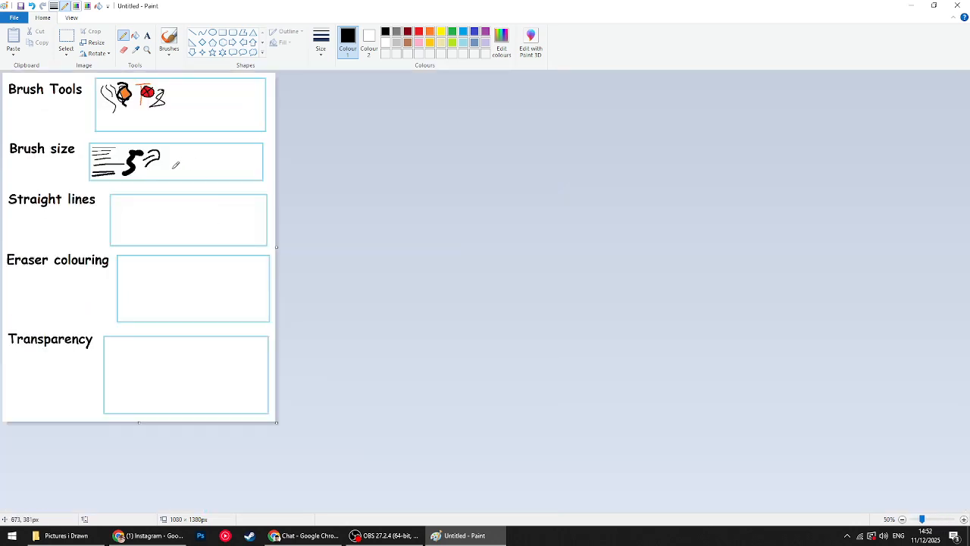
pyautogui.moveTo(209, 161); pyautogui.dragTo(241, 158)
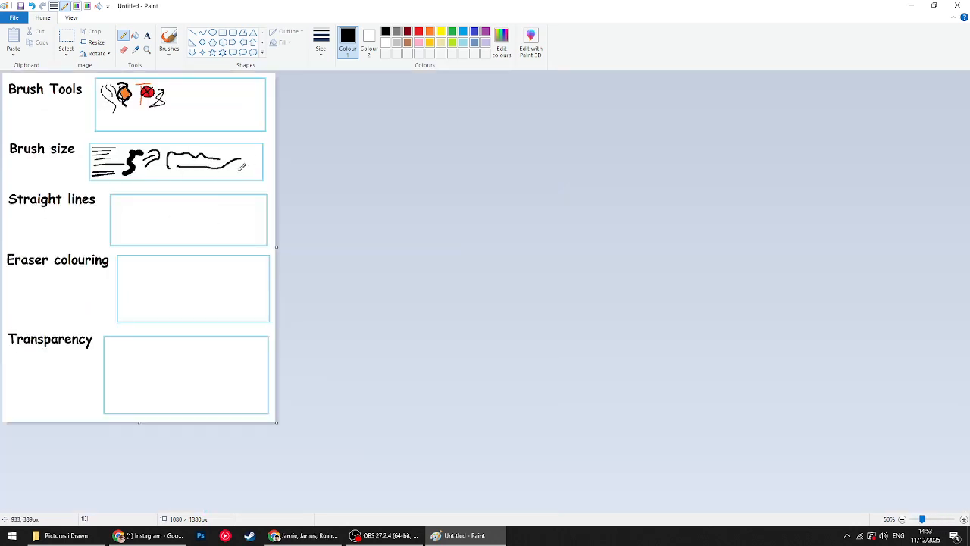
# - Draw a freehand corner curve and two long freehand horizontal lines in the Straight lines box
pyautogui.scroll(5, 169, 210)
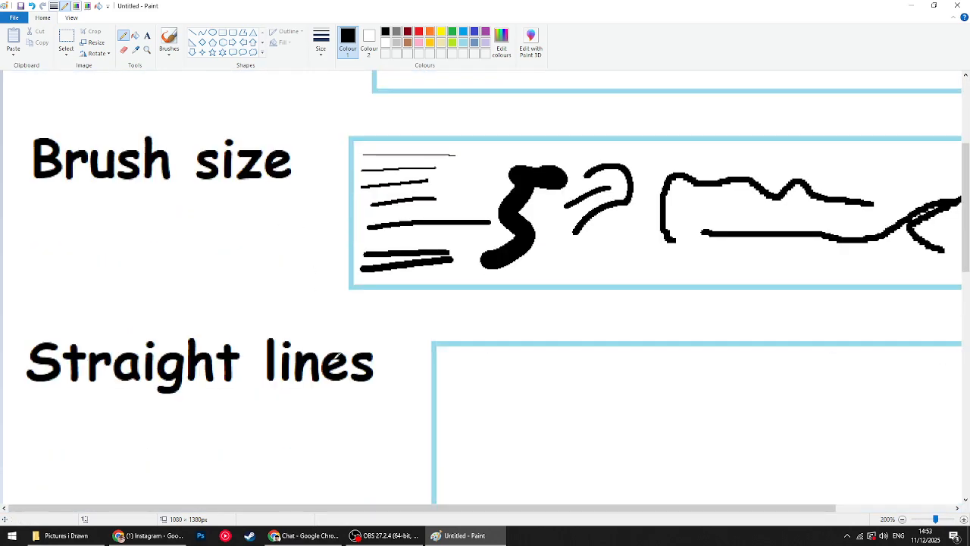
pyautogui.scroll(-2, 434, 423)
pyautogui.scroll(-2, 434, 423)
pyautogui.moveTo(413, 305)
pyautogui.mouseDown()
pyautogui.moveTo(448, 218)
pyautogui.moveTo(520, 214)
pyautogui.mouseUp()
pyautogui.moveTo(383, 178); pyautogui.dragTo(895, 180)
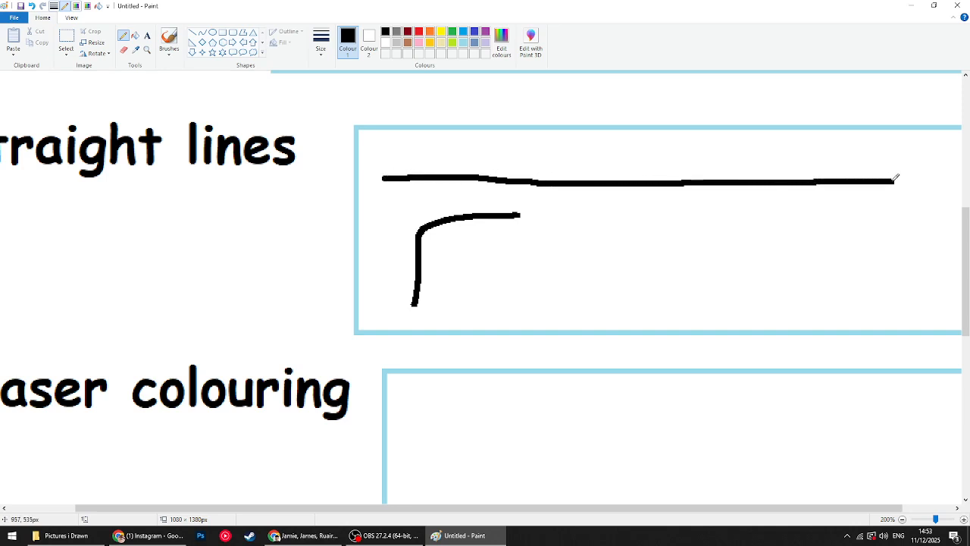
pyautogui.moveTo(395, 150); pyautogui.dragTo(890, 147)
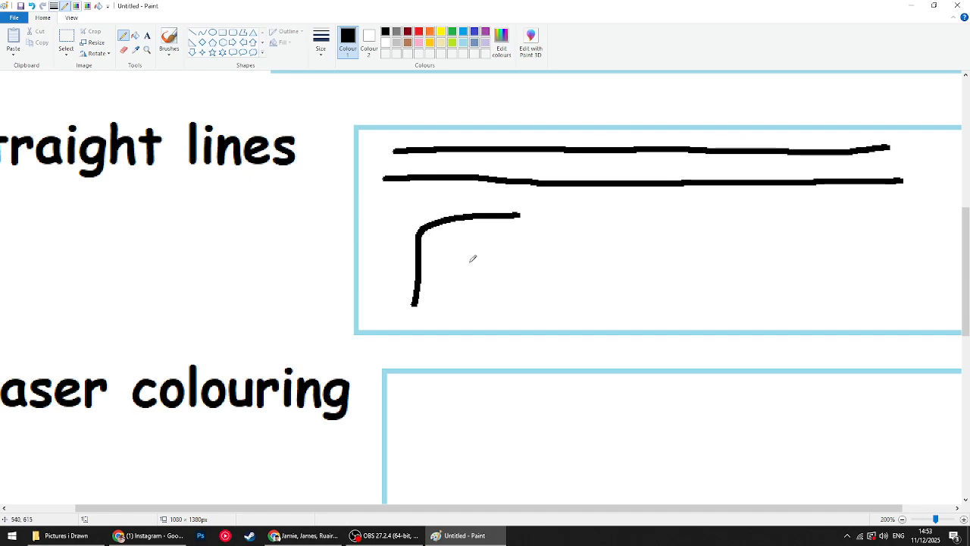
# - Draw several perfectly straight horizontal and vertical pencil lines below and across the freehand lines in the Straight lines box
pyautogui.moveTo(479, 256)
pyautogui.mouseDown()
pyautogui.moveTo(573, 243)
pyautogui.moveTo(583, 219)
pyautogui.moveTo(621, 258)
pyautogui.moveTo(661, 239)
pyautogui.moveTo(769, 257)
pyautogui.mouseUp()
pyautogui.moveTo(597, 305)
pyautogui.mouseDown()
pyautogui.moveTo(667, 304)
pyautogui.moveTo(609, 280)
pyautogui.mouseUp()
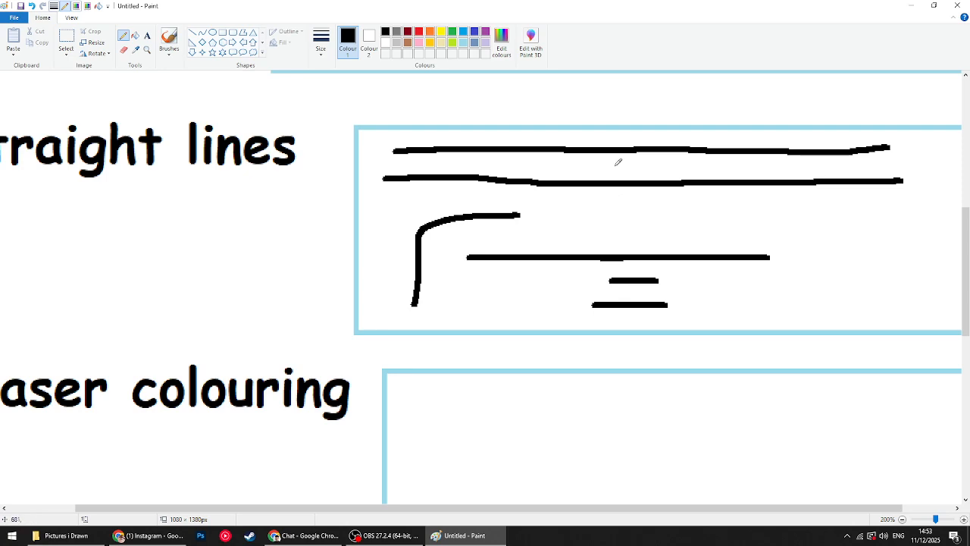
pyautogui.moveTo(649, 222)
pyautogui.mouseDown()
pyautogui.moveTo(565, 222)
pyautogui.moveTo(517, 152)
pyautogui.mouseUp()
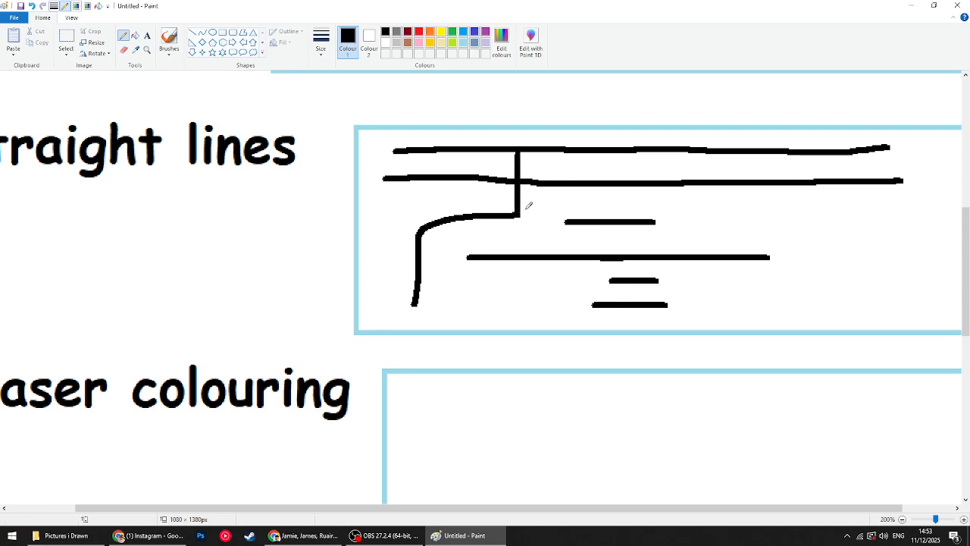
pyautogui.moveTo(487, 281); pyautogui.dragTo(437, 281)
pyautogui.click(426, 273)
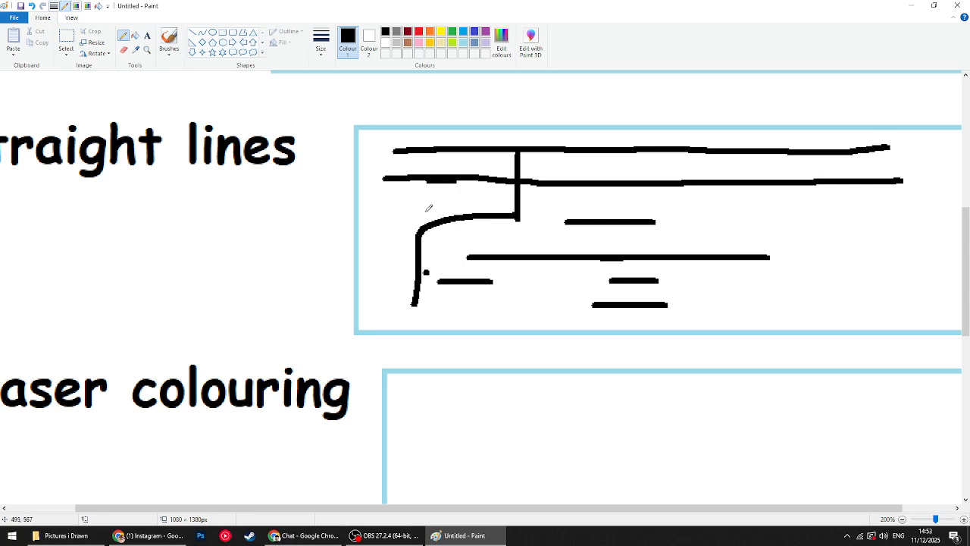
pyautogui.moveTo(703, 202); pyautogui.dragTo(703, 305)
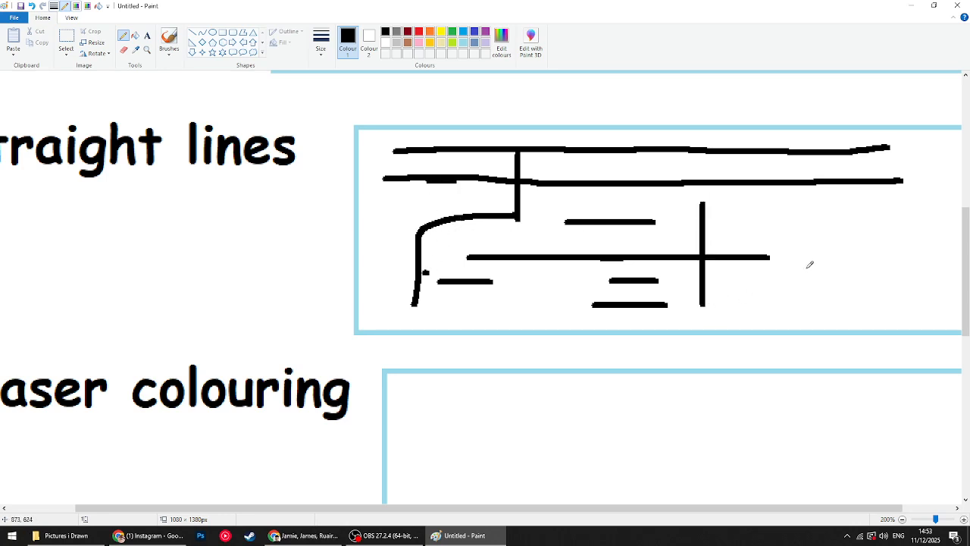
# - Add straight horizontal, vertical and diagonal pencil lines across the right-hand part of the Straight lines box
pyautogui.moveTo(776, 224); pyautogui.dragTo(776, 288)
pyautogui.moveTo(768, 214)
pyautogui.mouseDown()
pyautogui.moveTo(877, 222)
pyautogui.moveTo(841, 254)
pyautogui.moveTo(842, 279)
pyautogui.moveTo(849, 267)
pyautogui.moveTo(883, 270)
pyautogui.mouseUp()
pyautogui.moveTo(868, 206); pyautogui.dragTo(714, 205)
pyautogui.moveTo(727, 165); pyautogui.dragTo(629, 263)
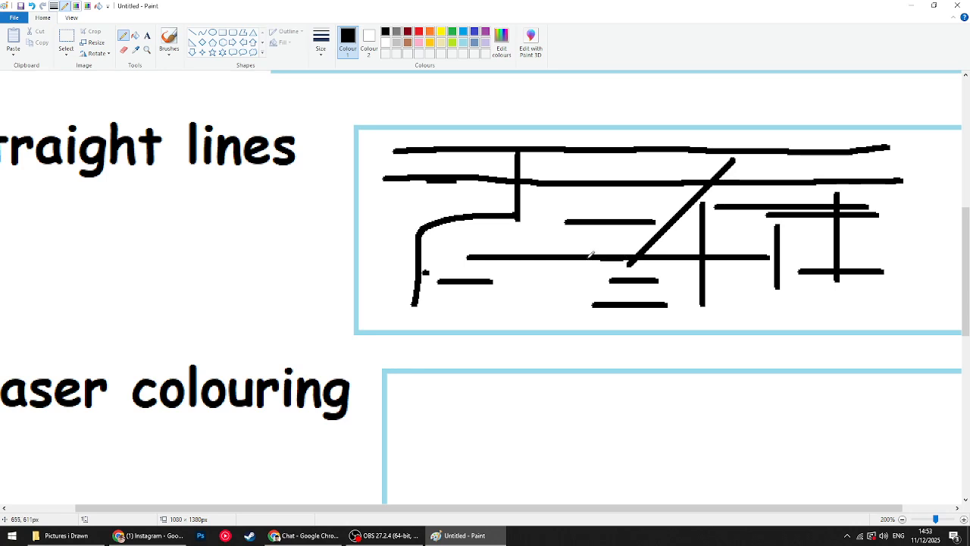
pyautogui.moveTo(732, 160); pyautogui.dragTo(754, 139)
pyautogui.moveTo(836, 172); pyautogui.dragTo(746, 172)
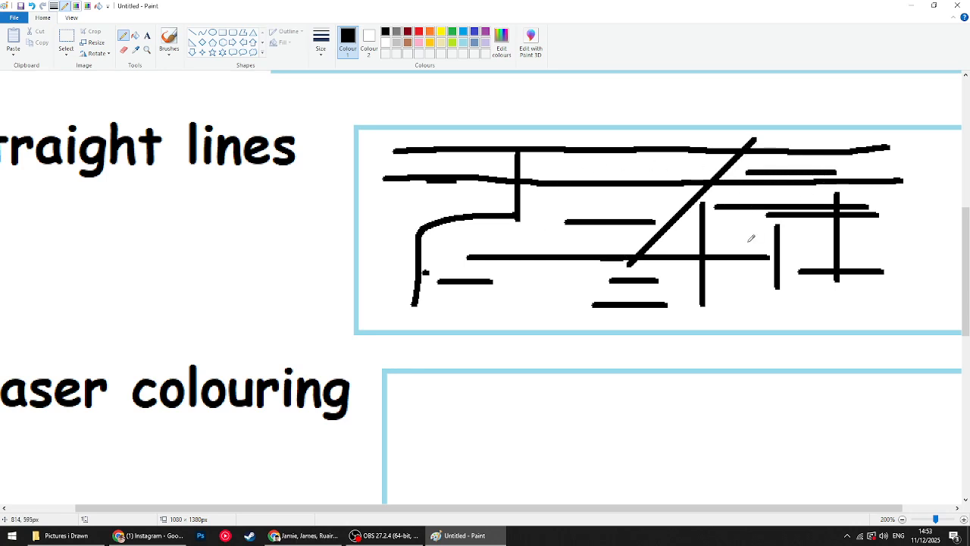
# - Fill the left half of the Straight lines box with more short straight horizontal and vertical pencil lines
pyautogui.moveTo(655, 173); pyautogui.dragTo(551, 173)
pyautogui.moveTo(428, 182); pyautogui.dragTo(518, 299)
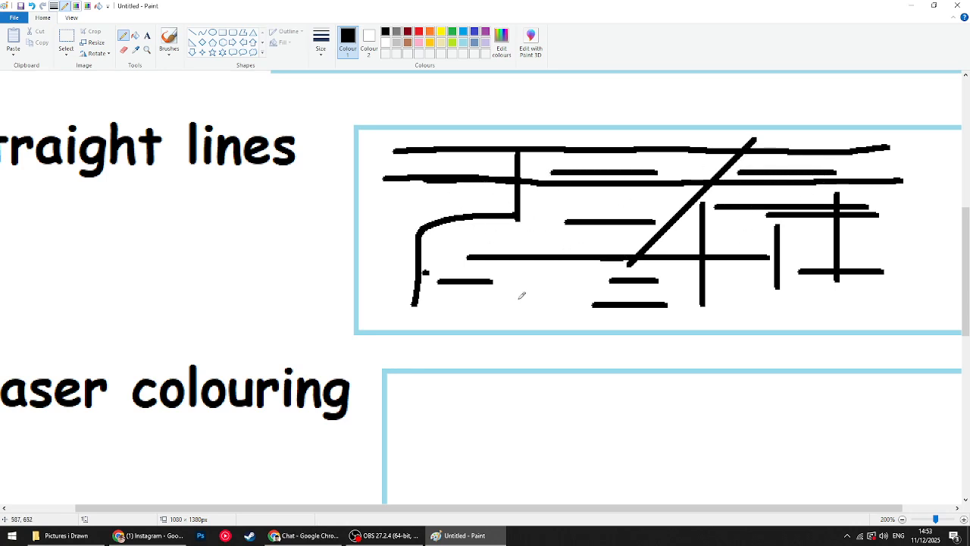
pyautogui.moveTo(453, 222)
pyautogui.mouseDown()
pyautogui.moveTo(501, 310)
pyautogui.moveTo(529, 311)
pyautogui.mouseUp()
pyautogui.moveTo(536, 204)
pyautogui.mouseDown()
pyautogui.moveTo(569, 281)
pyautogui.moveTo(504, 282)
pyautogui.mouseUp()
pyautogui.moveTo(519, 290); pyautogui.dragTo(543, 209)
pyautogui.moveTo(569, 272); pyautogui.dragTo(580, 196)
pyautogui.moveTo(582, 304); pyautogui.dragTo(573, 238)
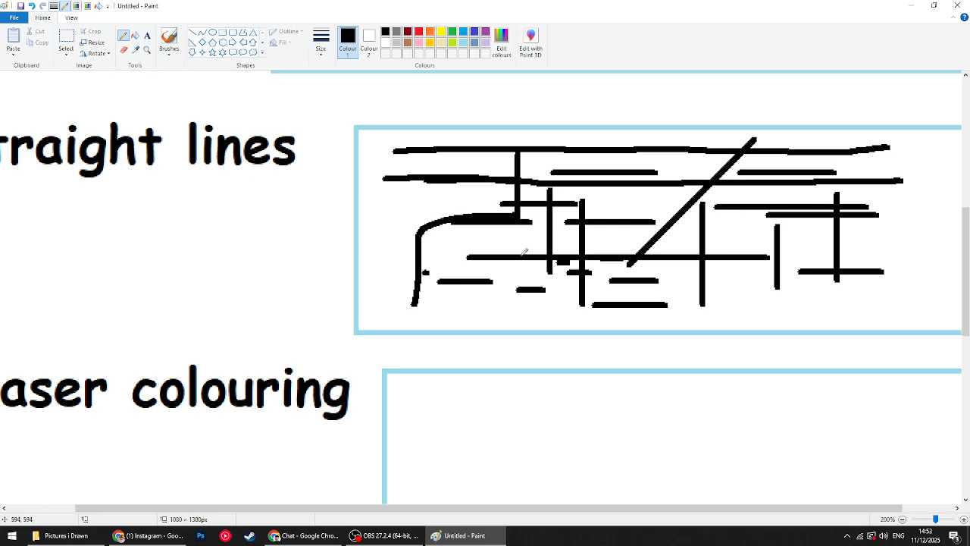
# - Draw a closed rounded black outline and an overlapping slanted band in the Eraser colouring box
pyautogui.scroll(-3, 485, 485)
pyautogui.moveTo(451, 508)
pyautogui.mouseDown()
pyautogui.moveTo(383, 508)
pyautogui.moveTo(515, 506)
pyautogui.mouseUp()
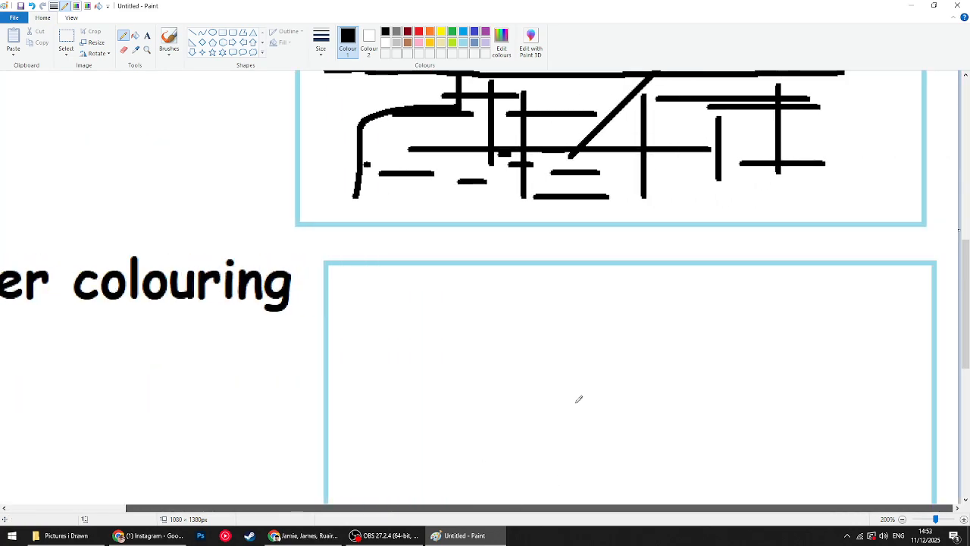
pyautogui.scroll(1, 578, 398)
pyautogui.moveTo(613, 508); pyautogui.dragTo(367, 508)
pyautogui.scroll(-5, 334, 333)
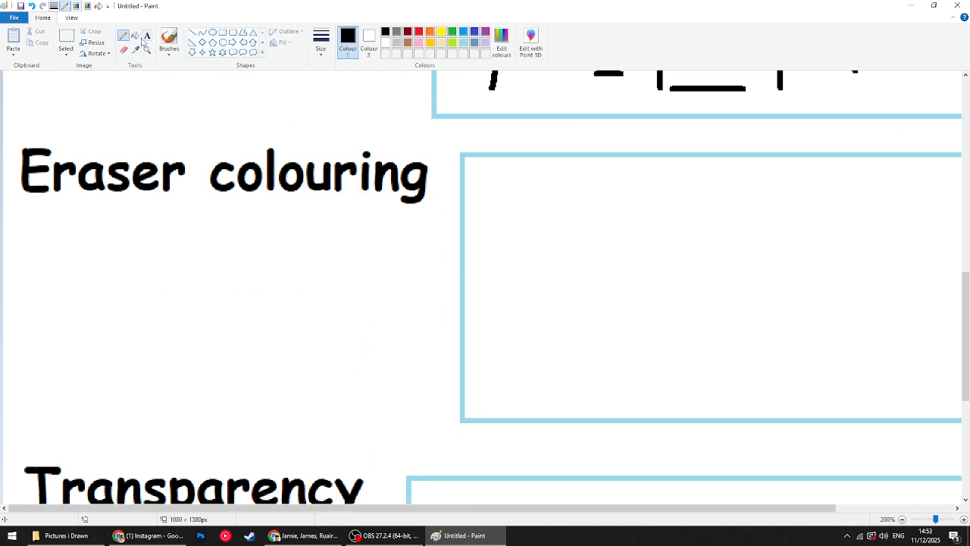
pyautogui.moveTo(598, 192)
pyautogui.mouseDown()
pyautogui.moveTo(628, 213)
pyautogui.moveTo(594, 195)
pyautogui.mouseUp()
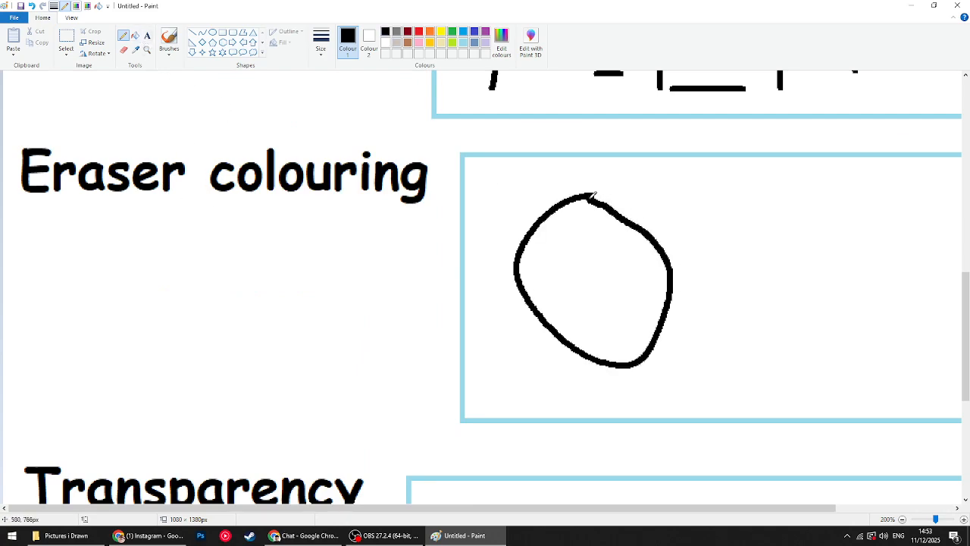
pyautogui.moveTo(541, 375)
pyautogui.mouseDown()
pyautogui.moveTo(740, 251)
pyautogui.moveTo(541, 373)
pyautogui.mouseUp()
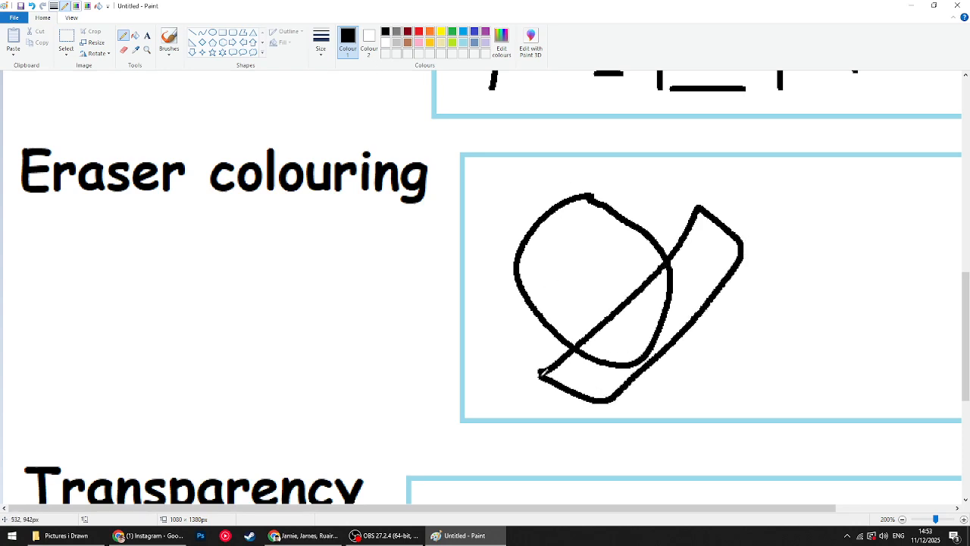
# - Fill the rounded shape with orange, the slanted band with yellow and their overlap with purple
pyautogui.click(135, 36)
pyautogui.click(429, 32)
pyautogui.click(584, 257)
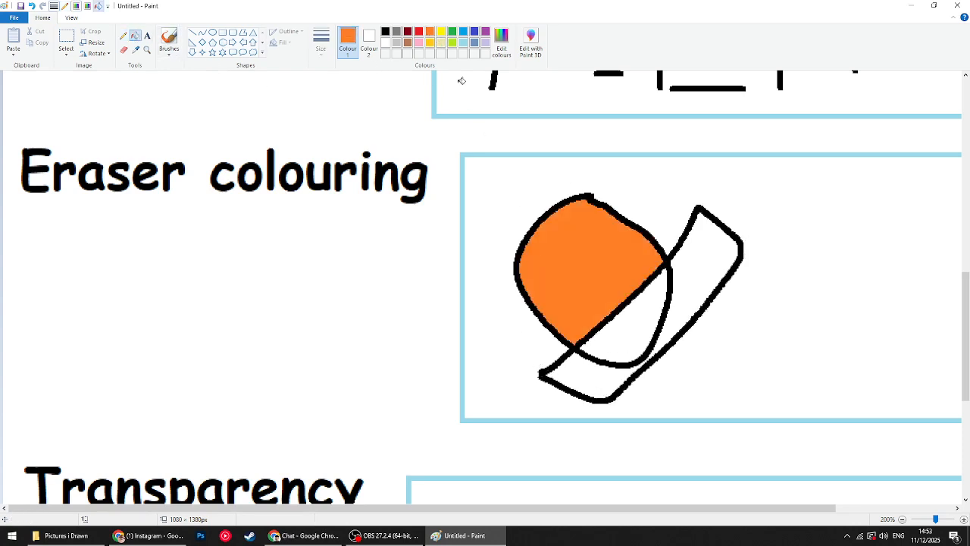
pyautogui.click(442, 33)
pyautogui.click(687, 267)
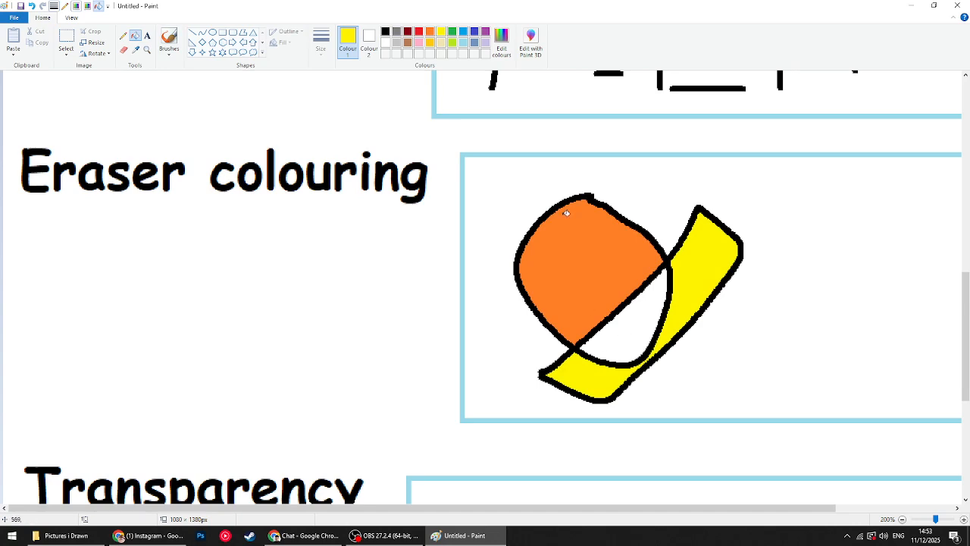
pyautogui.click(485, 31)
pyautogui.click(618, 324)
# - Switch to the eraser and set it to the thickest preset size
pyautogui.click(124, 50)
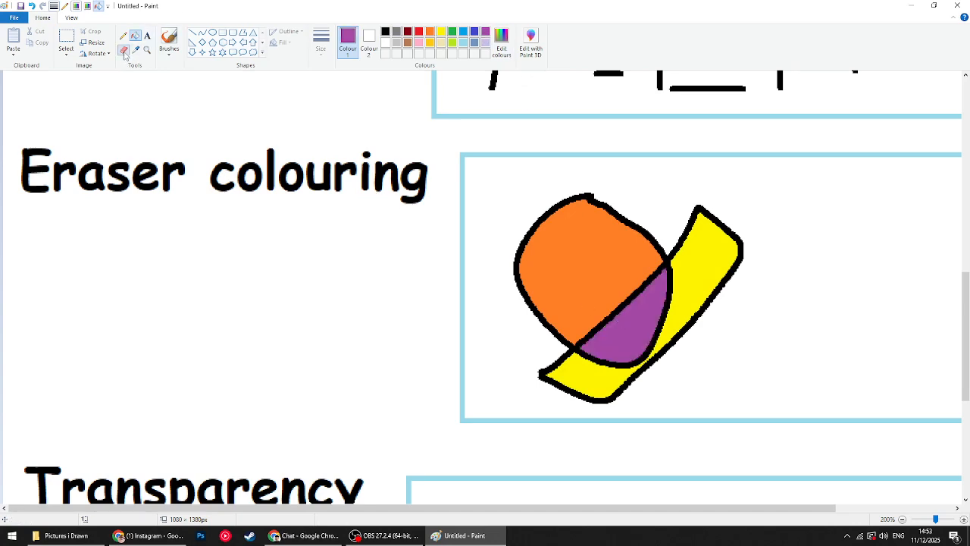
pyautogui.moveTo(489, 513); pyautogui.dragTo(599, 513)
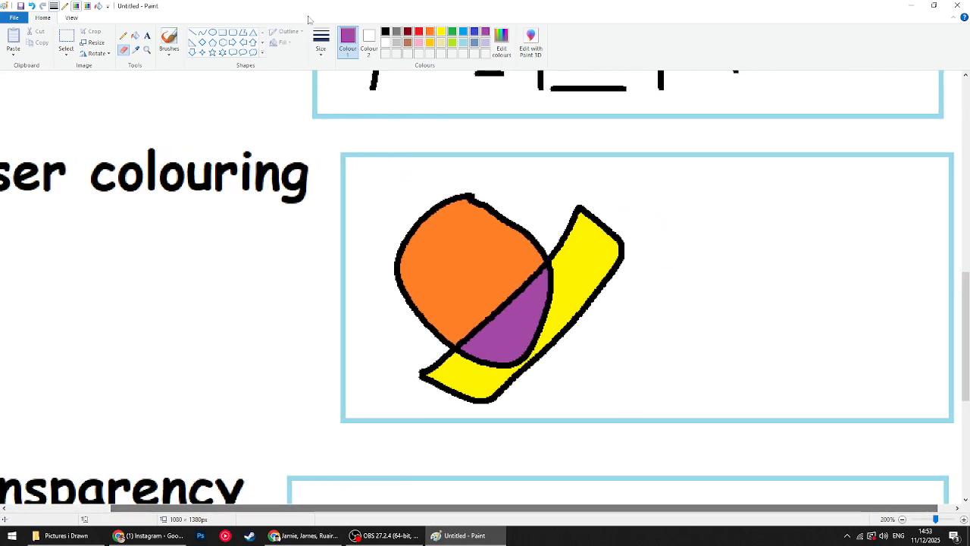
pyautogui.click(321, 44)
pyautogui.click(341, 131)
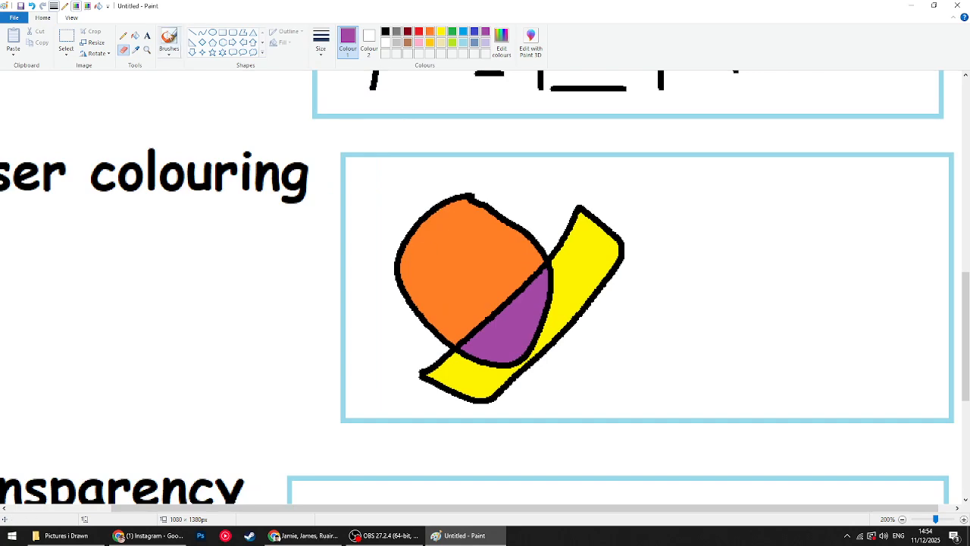
# - Scribble a black pencil zigzag across the purple overlap, undoing the first attempt and drawing it again
pyautogui.click(124, 36)
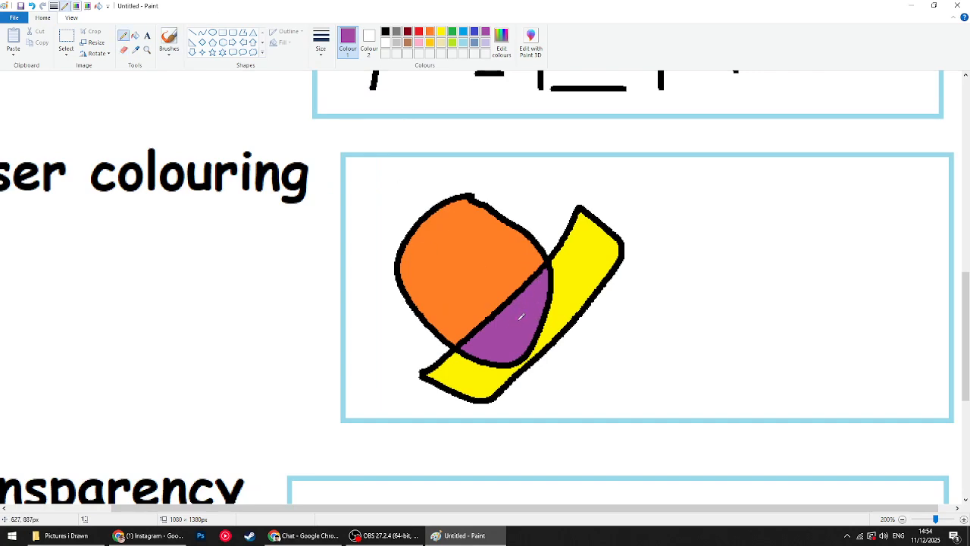
pyautogui.click(385, 31)
pyautogui.moveTo(523, 349)
pyautogui.mouseDown()
pyautogui.moveTo(500, 356)
pyautogui.moveTo(534, 272)
pyautogui.mouseUp()
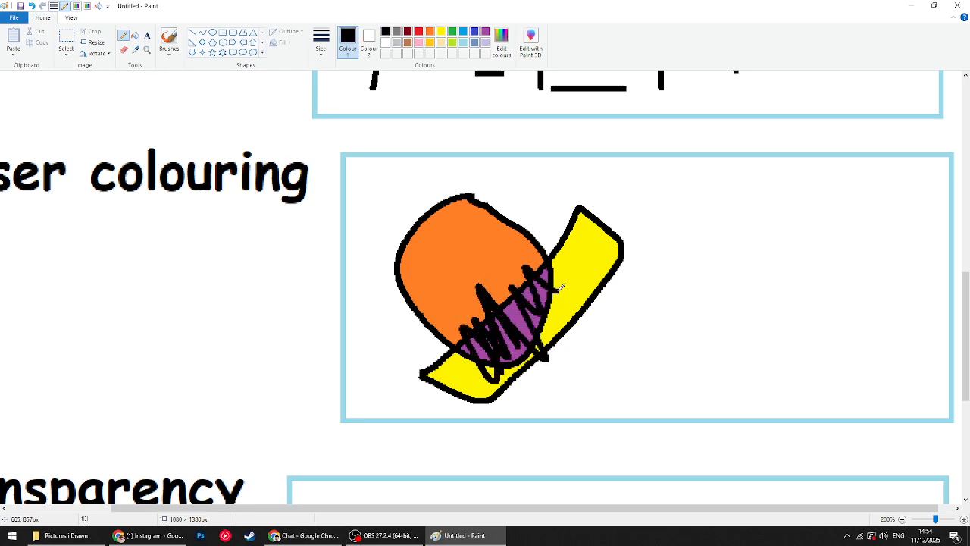
pyautogui.hotkey('ctrl', 'z')
pyautogui.moveTo(452, 307)
pyautogui.mouseDown()
pyautogui.moveTo(509, 360)
pyautogui.moveTo(562, 312)
pyautogui.moveTo(556, 288)
pyautogui.moveTo(479, 355)
pyautogui.moveTo(494, 373)
pyautogui.moveTo(485, 331)
pyautogui.mouseUp()
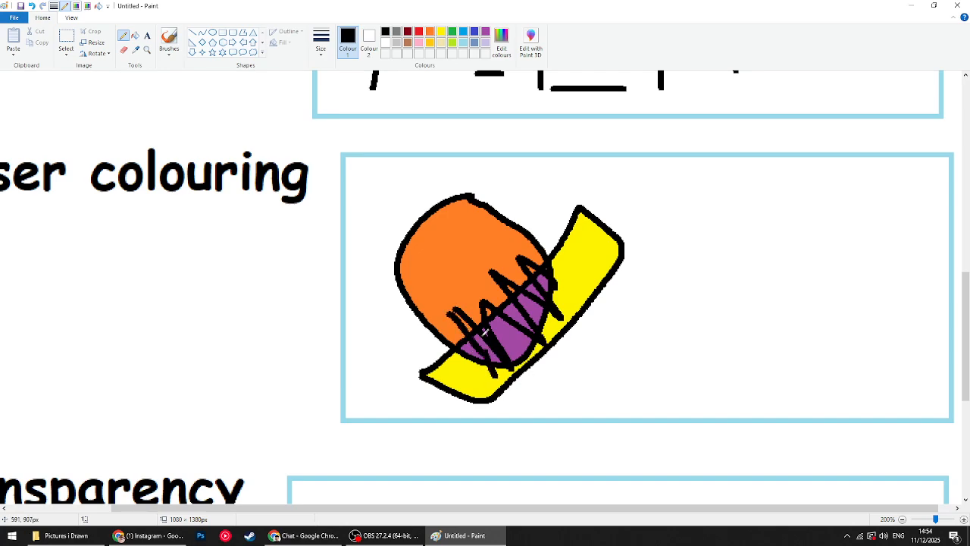
# - Set Colour 1 to purple and Colour 2 to blue, and recolour only the purple overlap to blue with the eraser
pyautogui.click(485, 32)
pyautogui.click(369, 39)
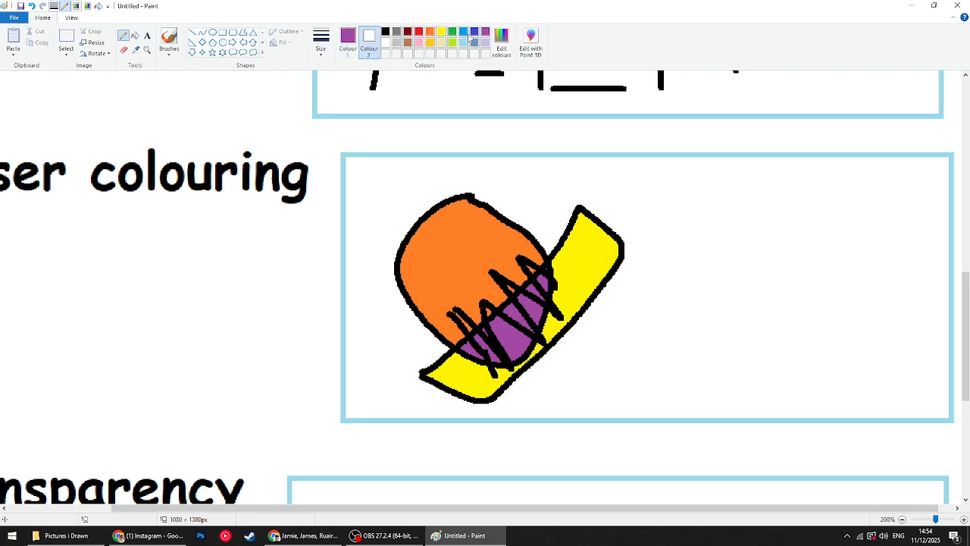
pyautogui.click(321, 41)
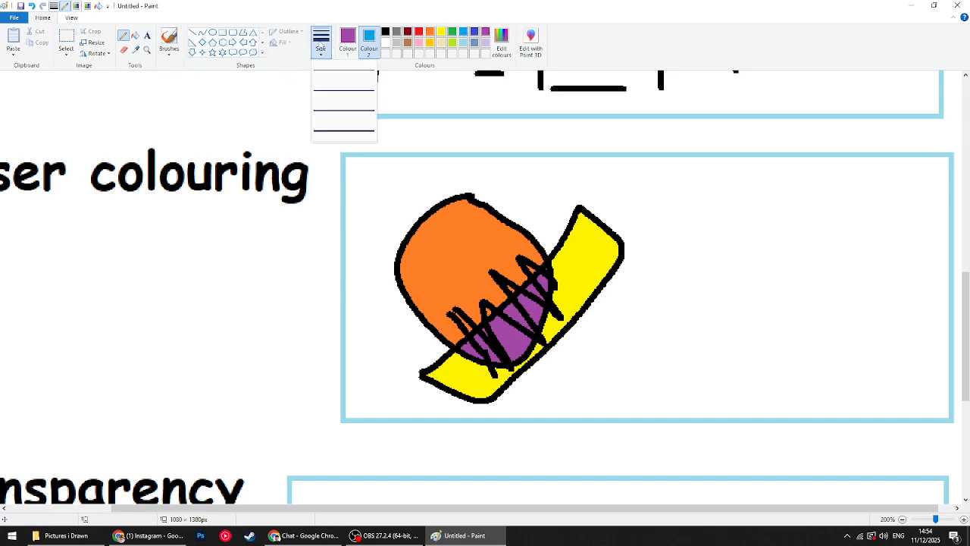
pyautogui.click(133, 50)
pyautogui.click(125, 50)
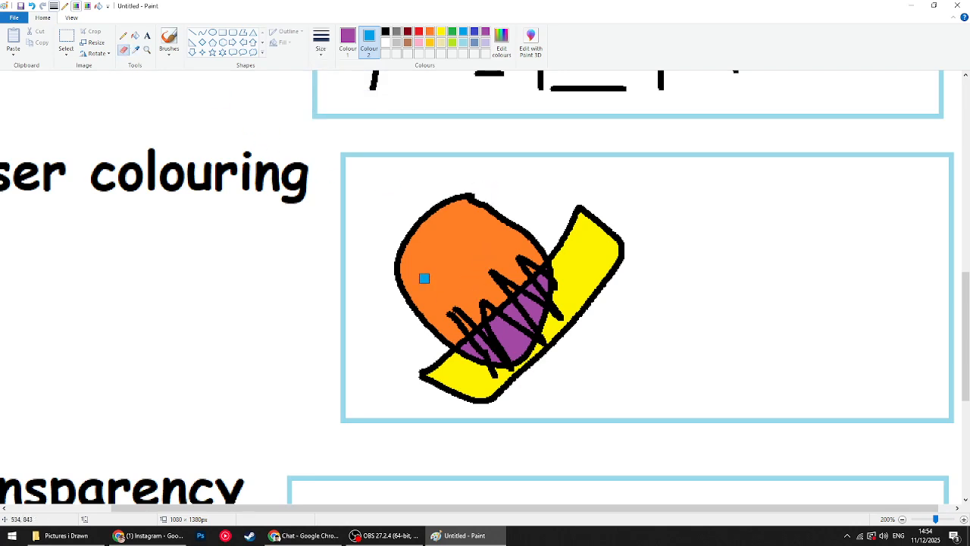
pyautogui.click(469, 347)
pyautogui.moveTo(486, 383)
pyautogui.mouseDown()
pyautogui.moveTo(497, 334)
pyautogui.moveTo(507, 337)
pyautogui.moveTo(503, 270)
pyautogui.moveTo(527, 344)
pyautogui.moveTo(539, 336)
pyautogui.mouseUp()
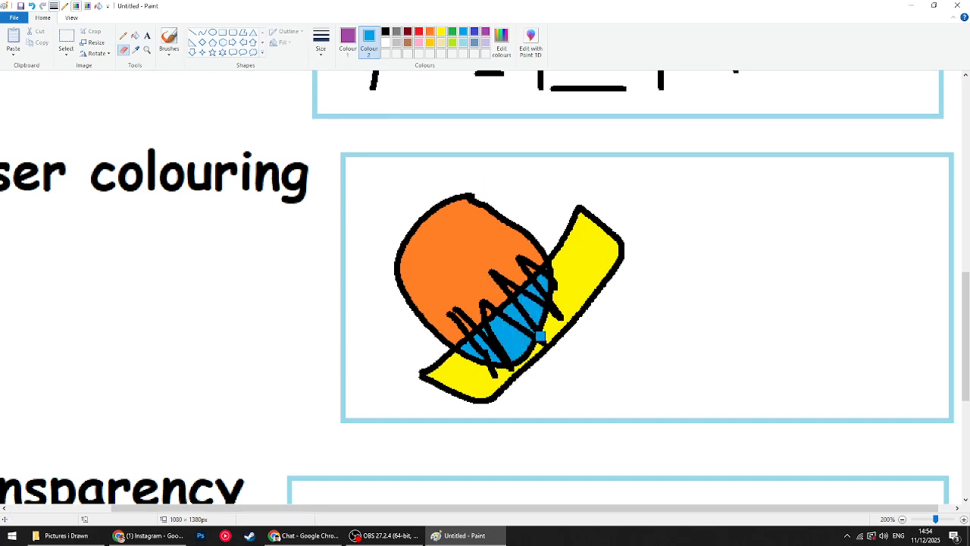
# - Colour-erase blue stripes into the orange shape with Colour 1 orange and into the yellow band with Colour 1 yellow
pyautogui.click(430, 31)
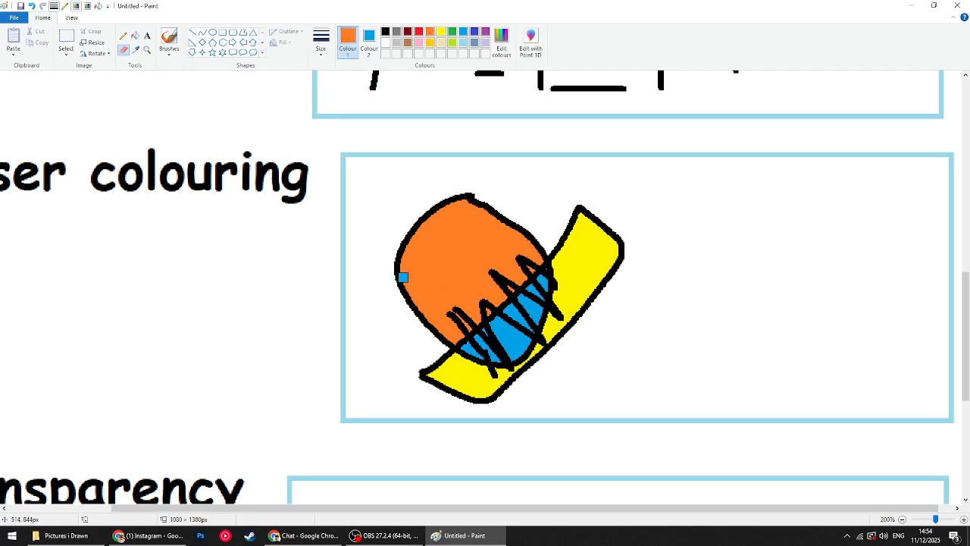
pyautogui.moveTo(403, 277)
pyautogui.mouseDown()
pyautogui.moveTo(511, 178)
pyautogui.moveTo(353, 405)
pyautogui.moveTo(560, 197)
pyautogui.mouseUp()
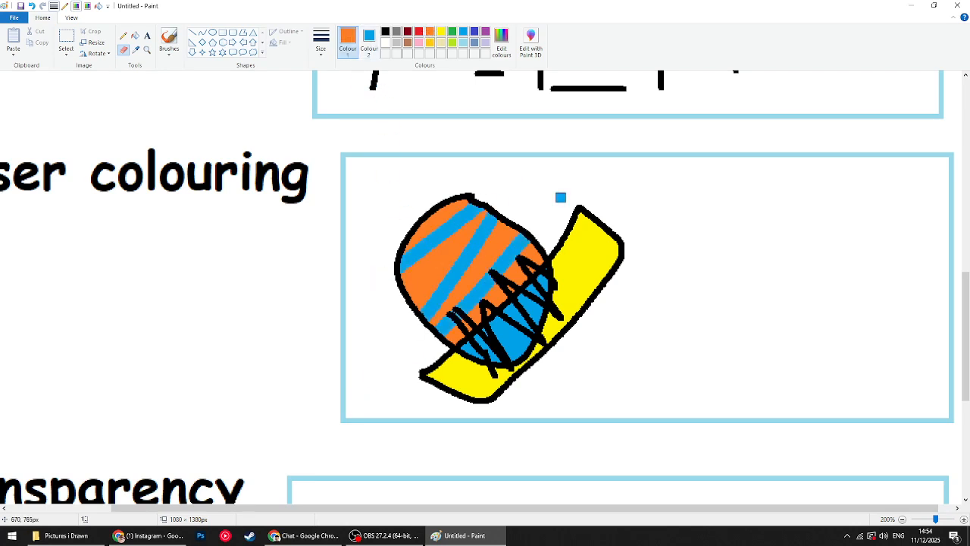
pyautogui.click(441, 31)
pyautogui.moveTo(556, 233)
pyautogui.mouseDown()
pyautogui.moveTo(614, 364)
pyautogui.moveTo(503, 306)
pyautogui.moveTo(466, 398)
pyautogui.moveTo(528, 284)
pyautogui.moveTo(651, 288)
pyautogui.mouseUp()
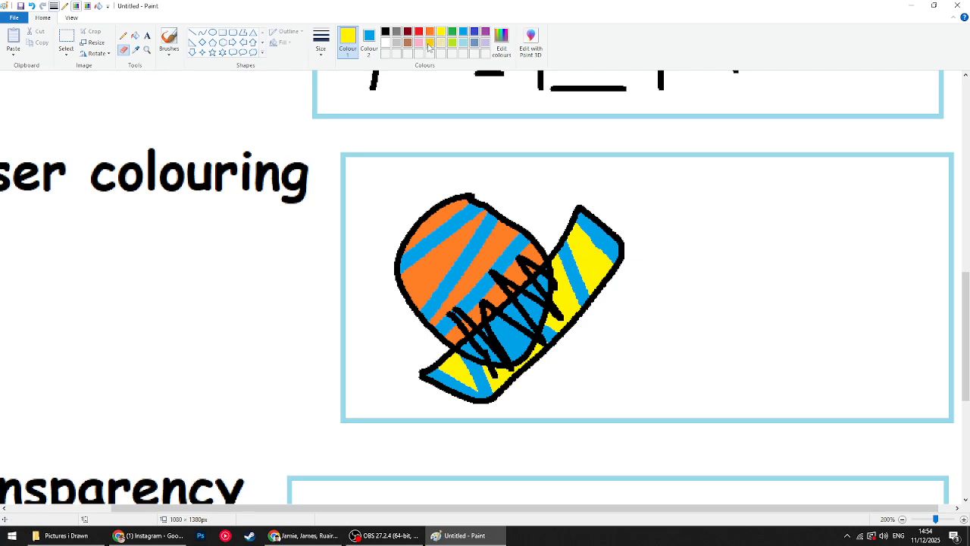
# - Use the colour-replacing eraser to turn parts of the band's yellow into gold and parts of its blue stripes into indigo
pyautogui.click(371, 43)
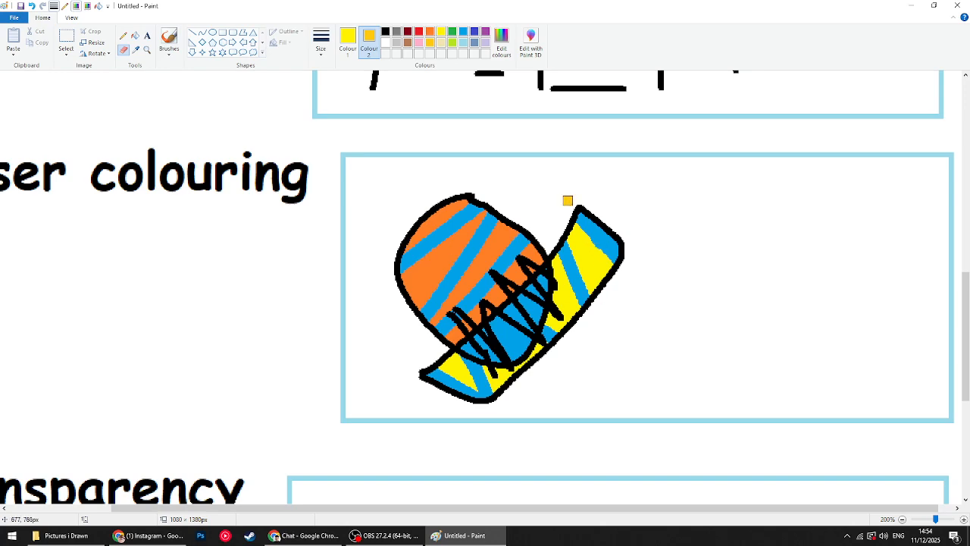
pyautogui.moveTo(568, 201); pyautogui.dragTo(597, 228)
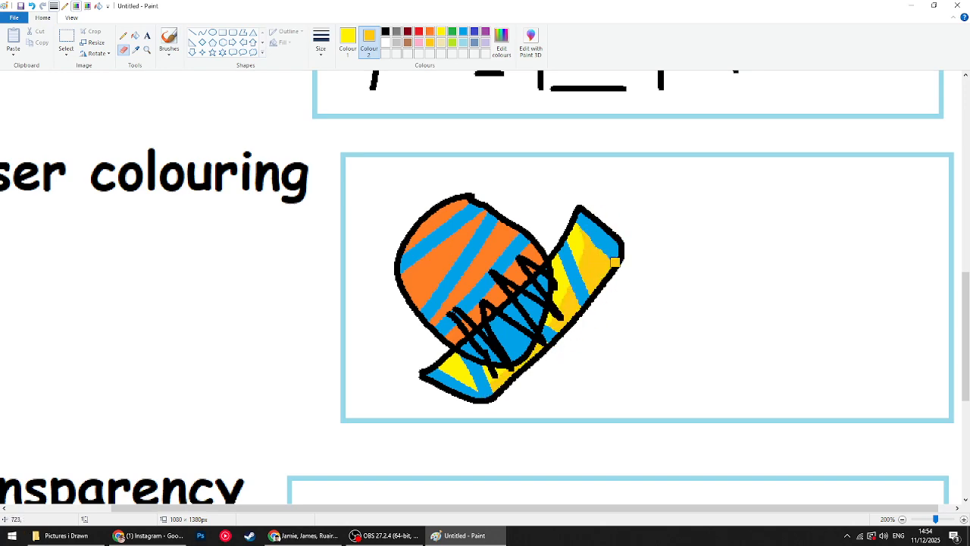
pyautogui.click(347, 40)
pyautogui.click(463, 32)
pyautogui.click(369, 42)
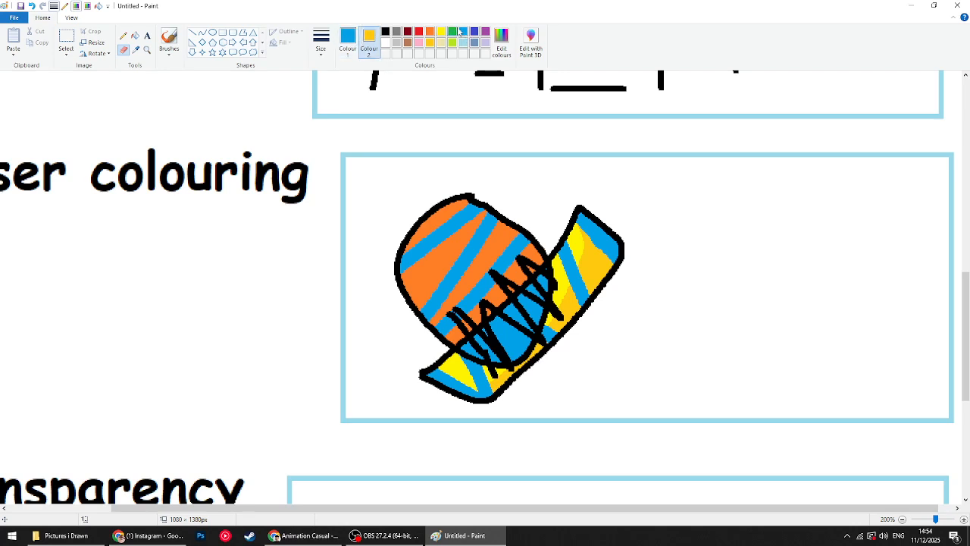
pyautogui.moveTo(576, 204); pyautogui.dragTo(615, 213)
pyautogui.moveTo(592, 265)
pyautogui.mouseDown()
pyautogui.moveTo(576, 327)
pyautogui.moveTo(610, 275)
pyautogui.moveTo(541, 359)
pyautogui.mouseUp()
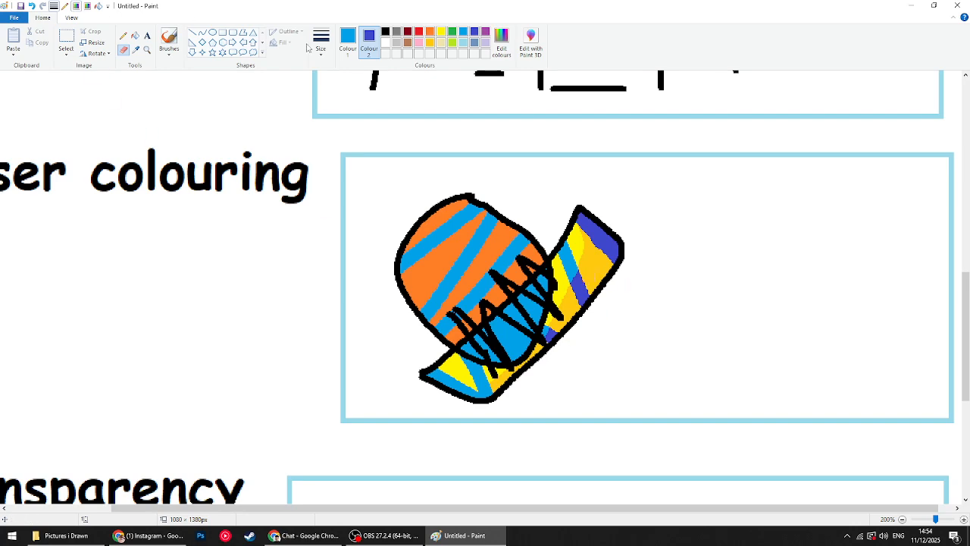
pyautogui.click(123, 35)
pyautogui.scroll(-3, 425, 288)
pyautogui.scroll(3, 438, 303)
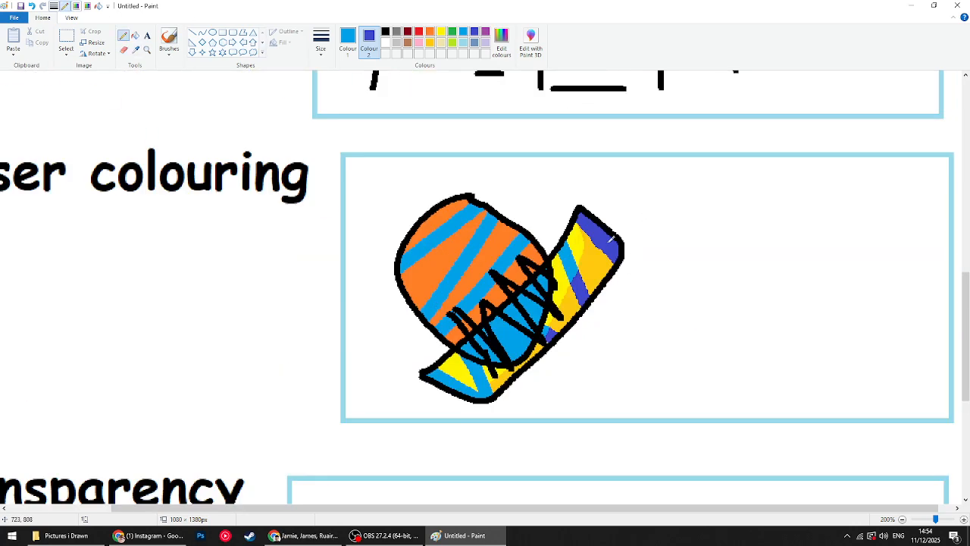
pyautogui.moveTo(658, 269); pyautogui.dragTo(666, 253)
pyautogui.hotkey('ctrl', 'z')
pyautogui.click(385, 31)
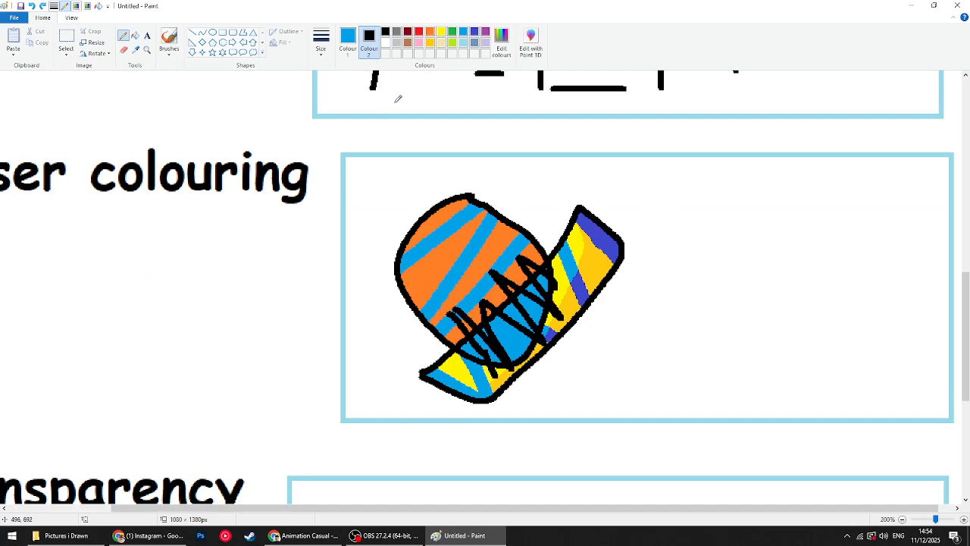
# - Fill the white background of the Eraser colouring box around the figure with blue
pyautogui.click(135, 35)
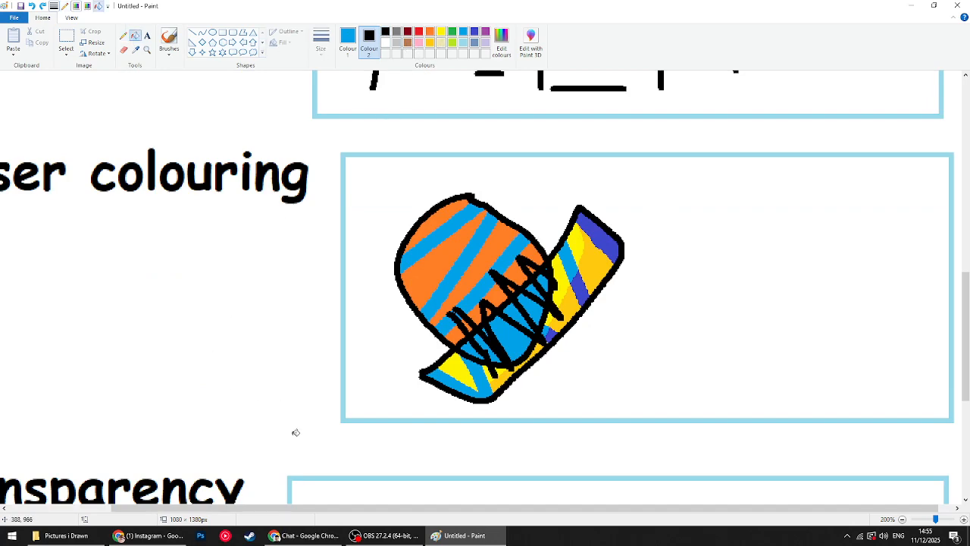
pyautogui.click(463, 42)
pyautogui.click(485, 193)
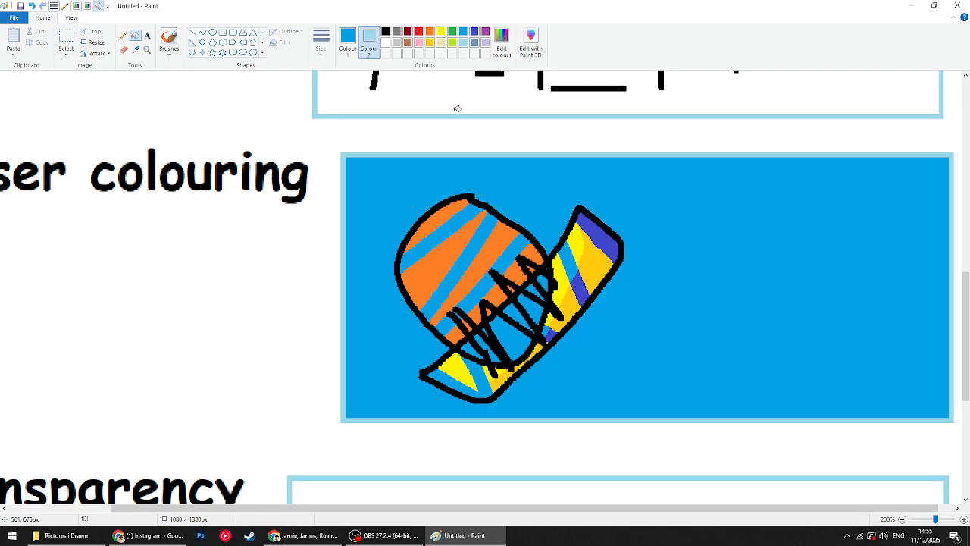
# - Set Colour 2 to white, try a colour-replacing eraser stroke across the figure, and undo it
pyautogui.click(122, 36)
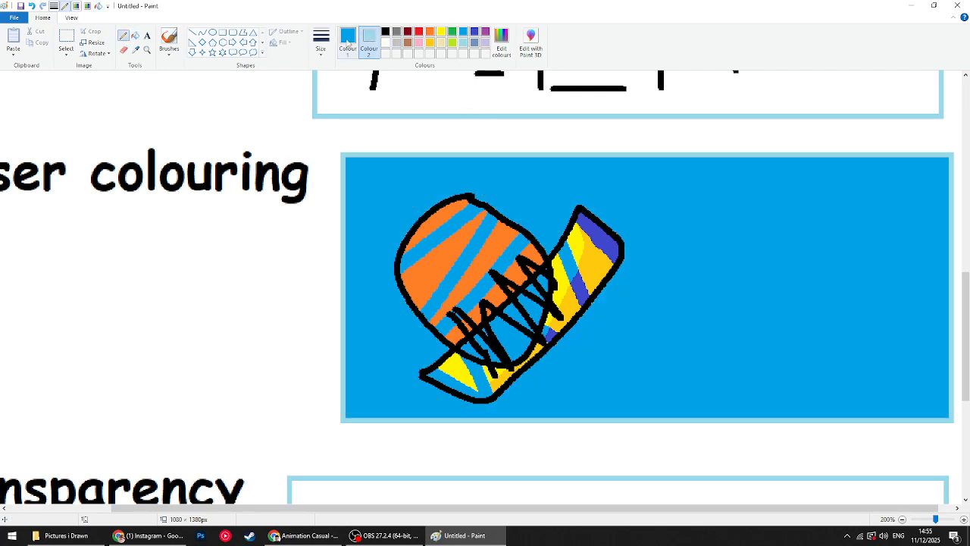
pyautogui.click(348, 40)
pyautogui.click(369, 39)
pyautogui.click(385, 43)
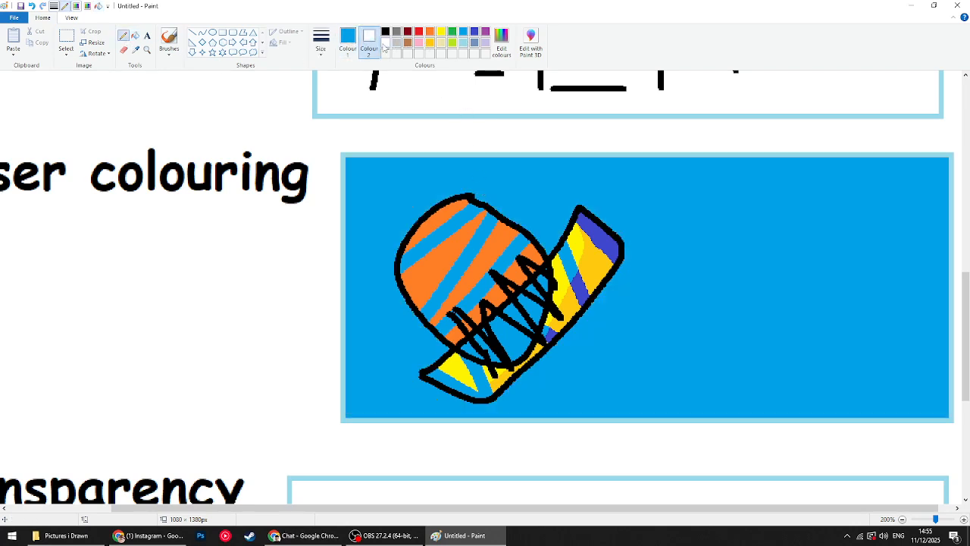
pyautogui.click(124, 50)
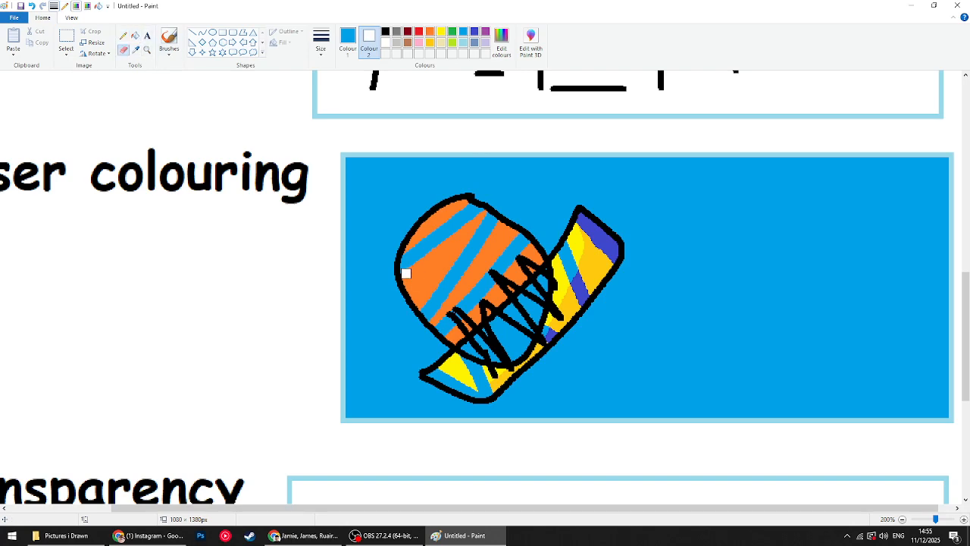
pyautogui.moveTo(420, 285)
pyautogui.mouseDown()
pyautogui.moveTo(432, 243)
pyautogui.moveTo(478, 262)
pyautogui.moveTo(502, 195)
pyautogui.moveTo(523, 190)
pyautogui.moveTo(531, 244)
pyautogui.moveTo(556, 241)
pyautogui.moveTo(597, 206)
pyautogui.mouseUp()
pyautogui.hotkey('ctrl', 'z')
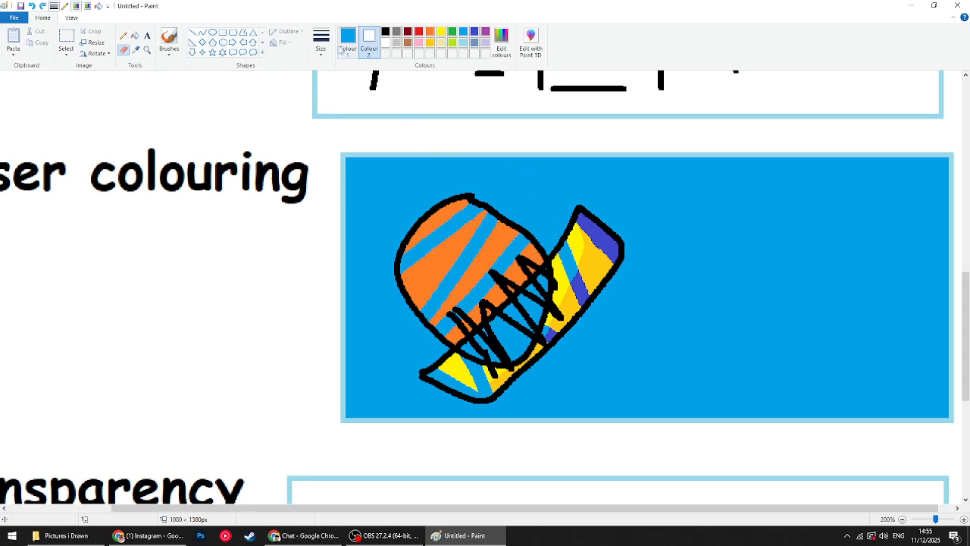
# - Fill the blue background of the Eraser colouring box around the figure with purple
pyautogui.click(135, 36)
pyautogui.click(347, 52)
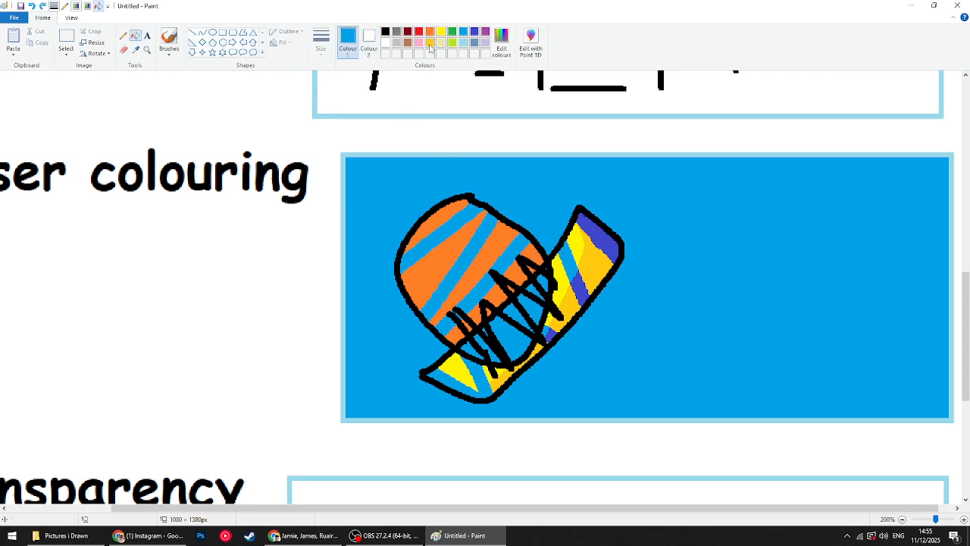
pyautogui.click(485, 31)
pyautogui.click(497, 136)
pyautogui.hotkey('ctrl', 'z')
pyautogui.click(502, 173)
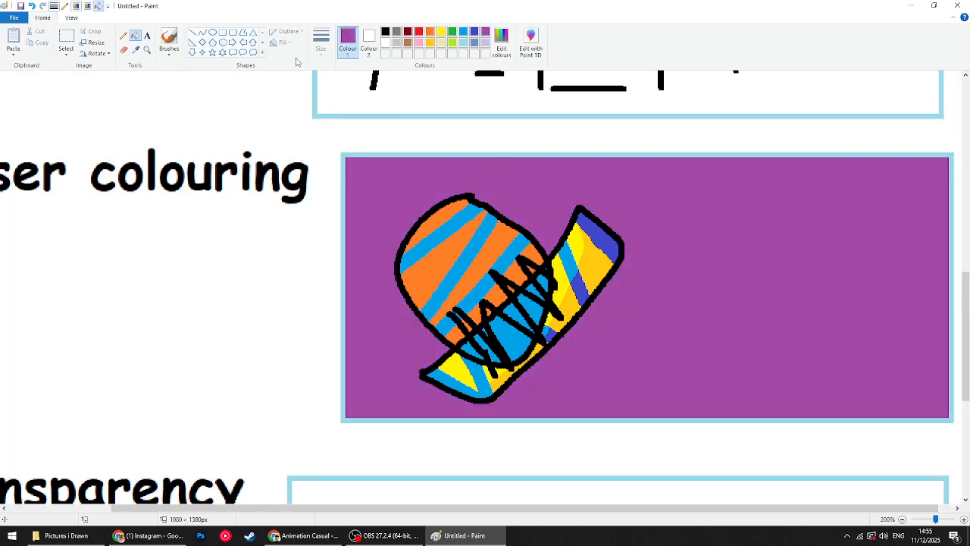
# - Set Colour 2 to pink and use the Eraser to paint pink limbs with rounded ends on the purple background around the yellow band
pyautogui.click(124, 49)
pyautogui.click(369, 42)
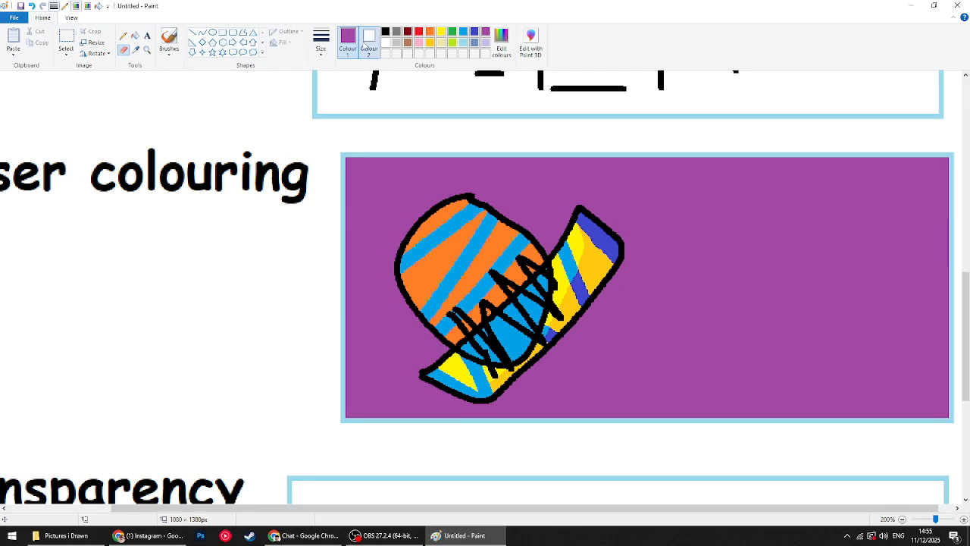
pyautogui.click(419, 43)
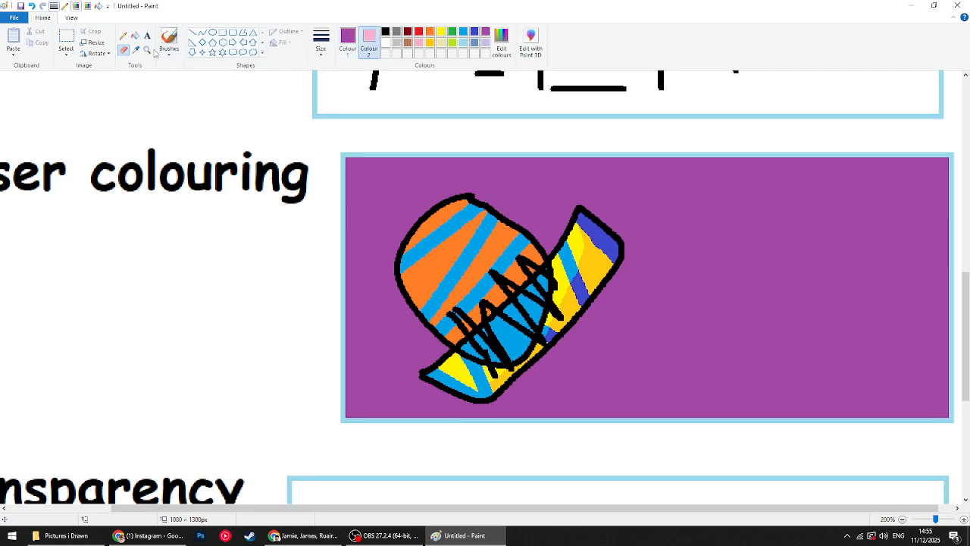
pyautogui.moveTo(545, 224)
pyautogui.mouseDown()
pyautogui.moveTo(528, 207)
pyautogui.moveTo(537, 219)
pyautogui.moveTo(555, 211)
pyautogui.moveTo(600, 256)
pyautogui.moveTo(632, 318)
pyautogui.moveTo(640, 305)
pyautogui.moveTo(613, 328)
pyautogui.mouseUp()
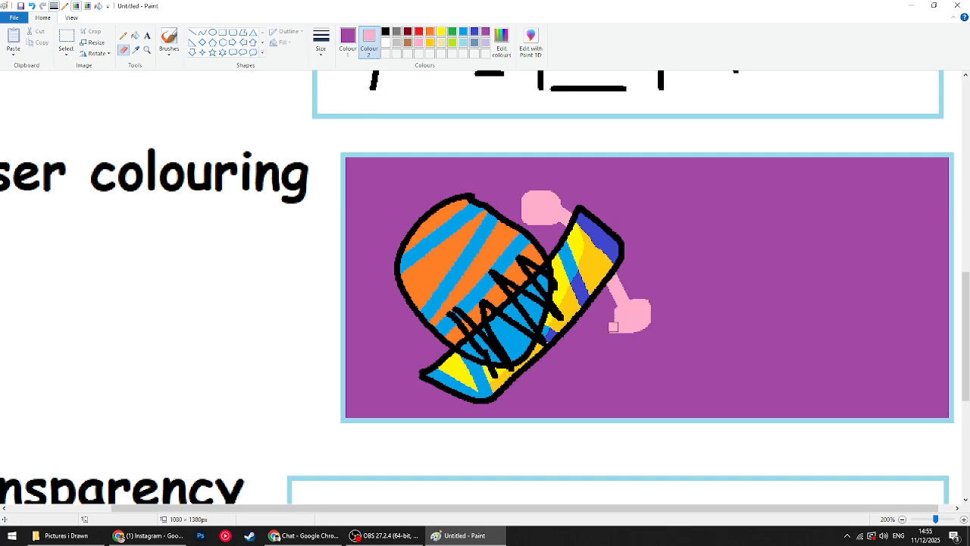
pyautogui.moveTo(616, 239); pyautogui.dragTo(680, 207)
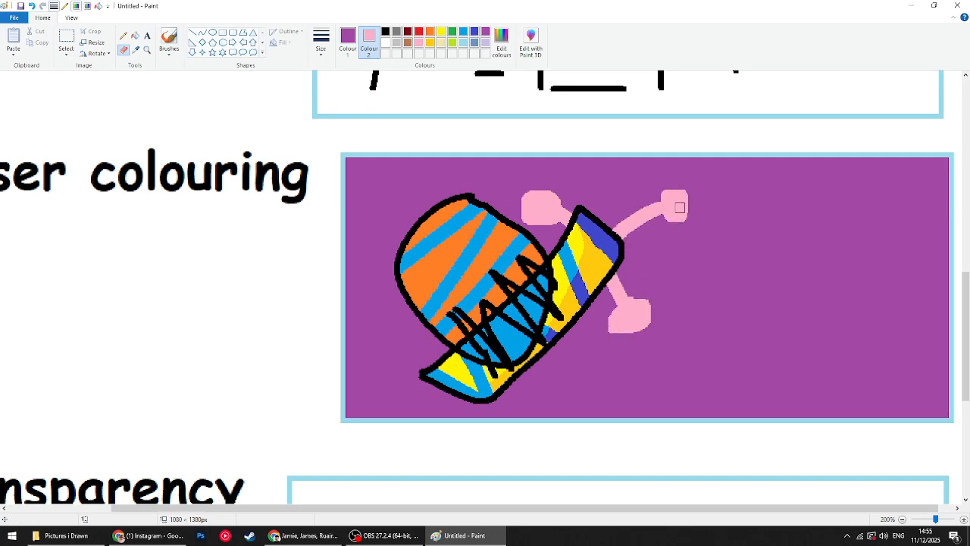
# - Erase short pink dashes into the purple background all around the orange shape and the lower edge of the band
pyautogui.moveTo(373, 199); pyautogui.dragTo(396, 215)
pyautogui.moveTo(401, 181); pyautogui.dragTo(422, 202)
pyautogui.moveTo(362, 271); pyautogui.dragTo(394, 286)
pyautogui.moveTo(385, 250); pyautogui.dragTo(398, 255)
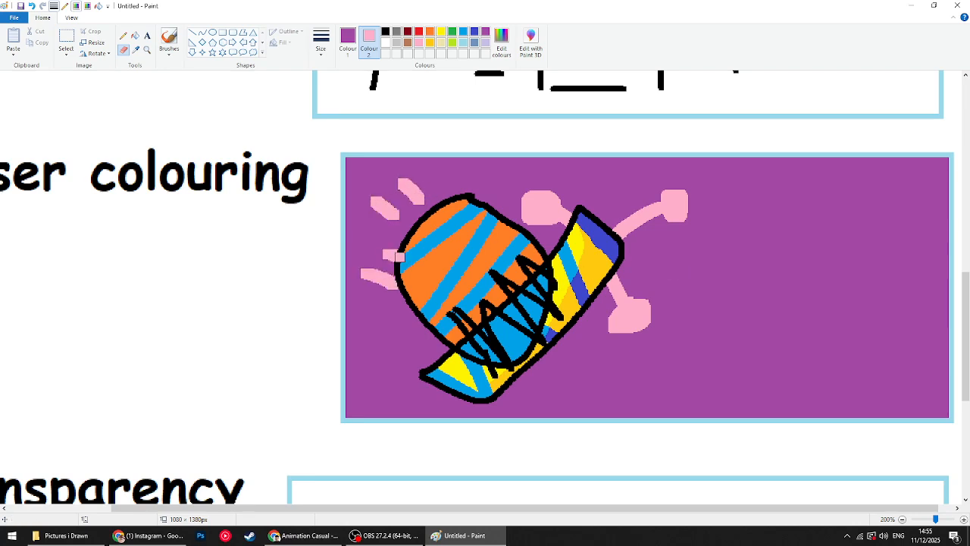
pyautogui.moveTo(388, 315); pyautogui.dragTo(414, 330)
pyautogui.moveTo(365, 353); pyautogui.dragTo(392, 367)
pyautogui.moveTo(402, 377); pyautogui.dragTo(421, 391)
pyautogui.moveTo(501, 391); pyautogui.dragTo(523, 404)
pyautogui.moveTo(538, 376); pyautogui.dragTo(556, 391)
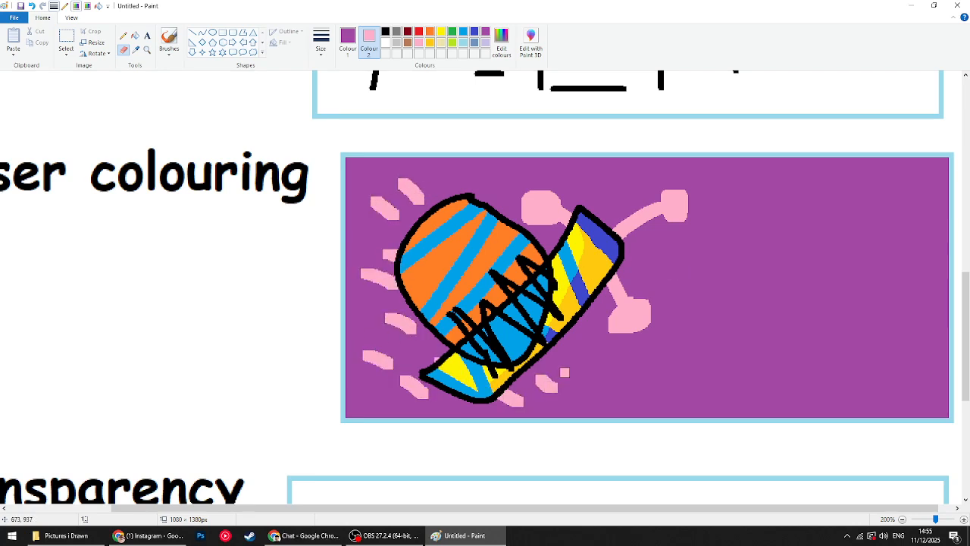
pyautogui.moveTo(562, 342); pyautogui.dragTo(580, 361)
pyautogui.moveTo(453, 175); pyautogui.dragTo(455, 186)
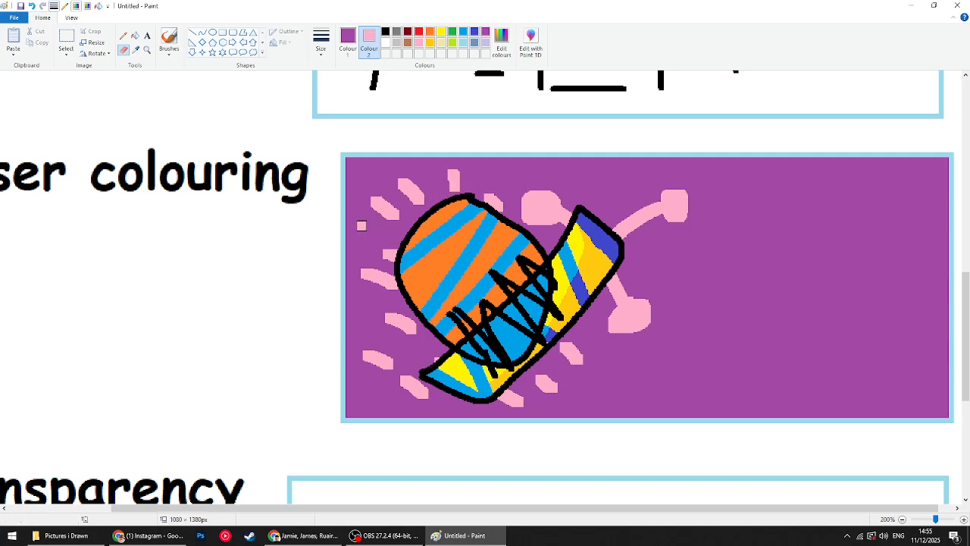
pyautogui.moveTo(361, 226); pyautogui.dragTo(370, 233)
pyautogui.moveTo(359, 167); pyautogui.dragTo(364, 177)
# - Set Colour 2 to white and Colour 1 to black, and pencil a small four-sided shape with a smiling face in the Transparency box
pyautogui.hscroll(-3, 618, 145)
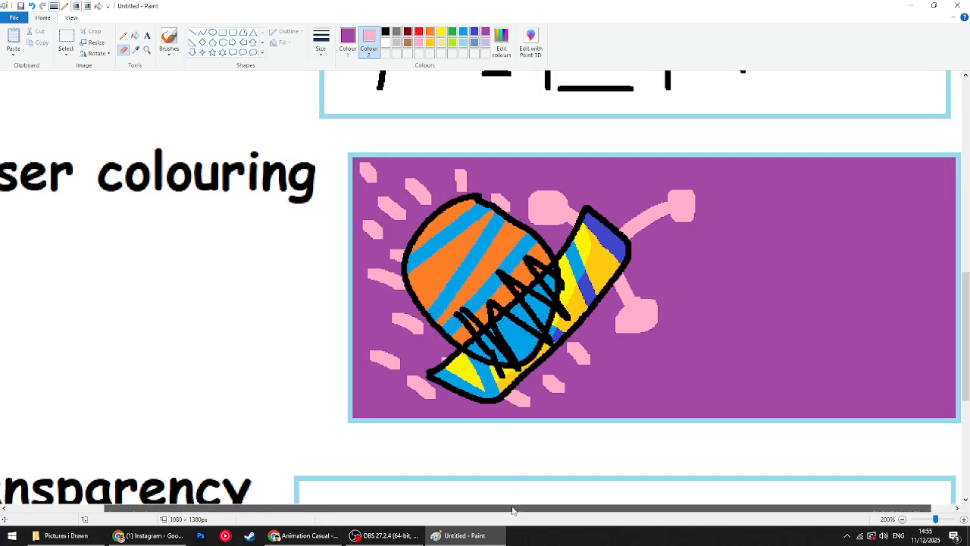
pyautogui.scroll(-4, 422, 271)
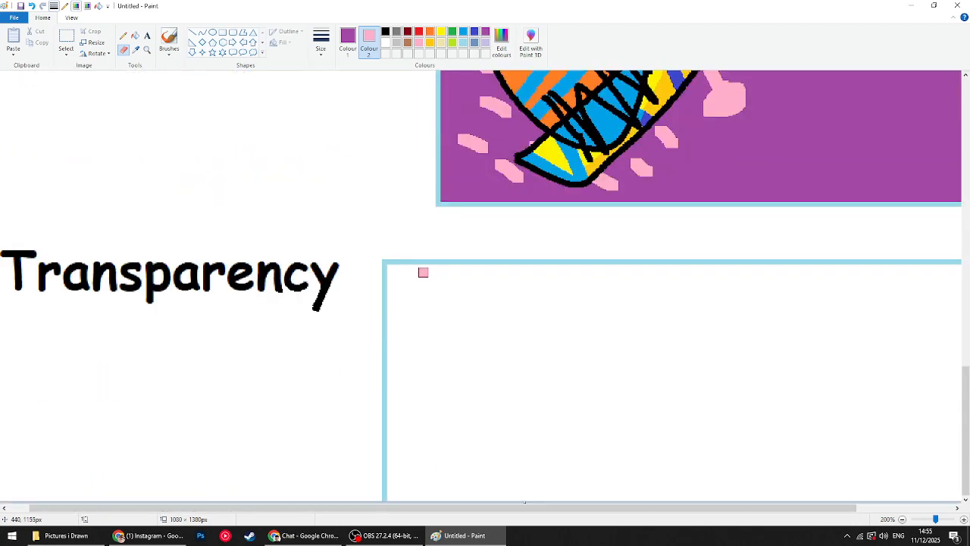
pyautogui.hscroll(-1, 368, 510)
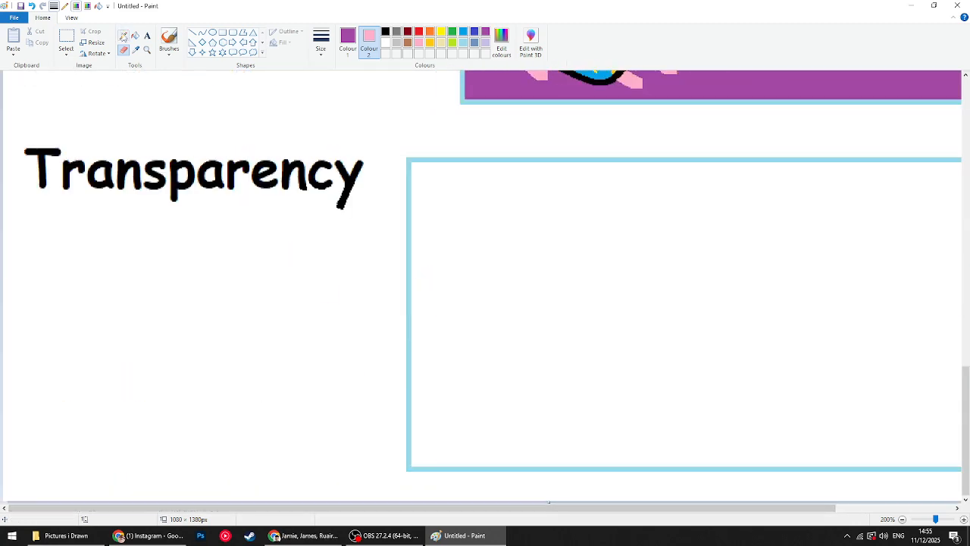
pyautogui.click(66, 5)
pyautogui.click(385, 43)
pyautogui.click(348, 42)
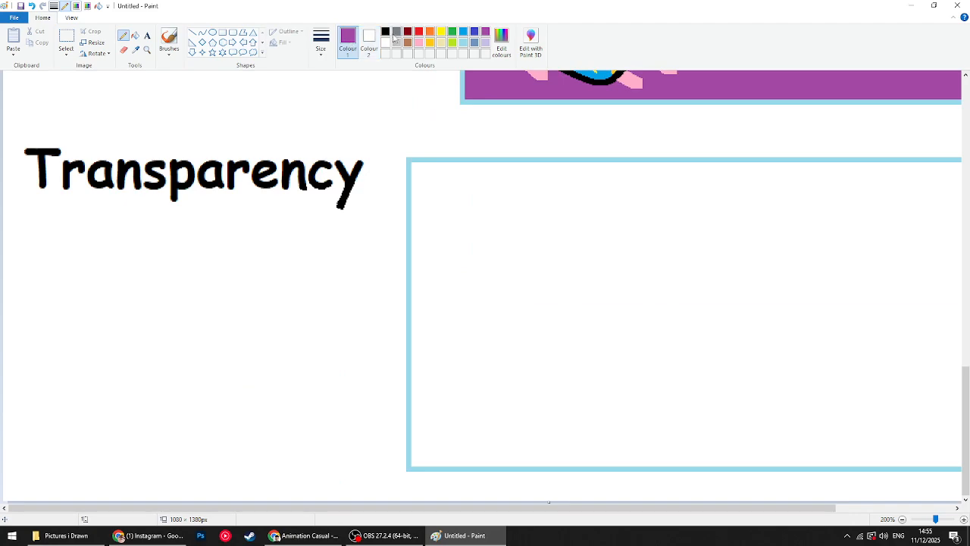
pyautogui.click(385, 31)
pyautogui.scroll(3, 170, 232)
pyautogui.scroll(-3, 173, 160)
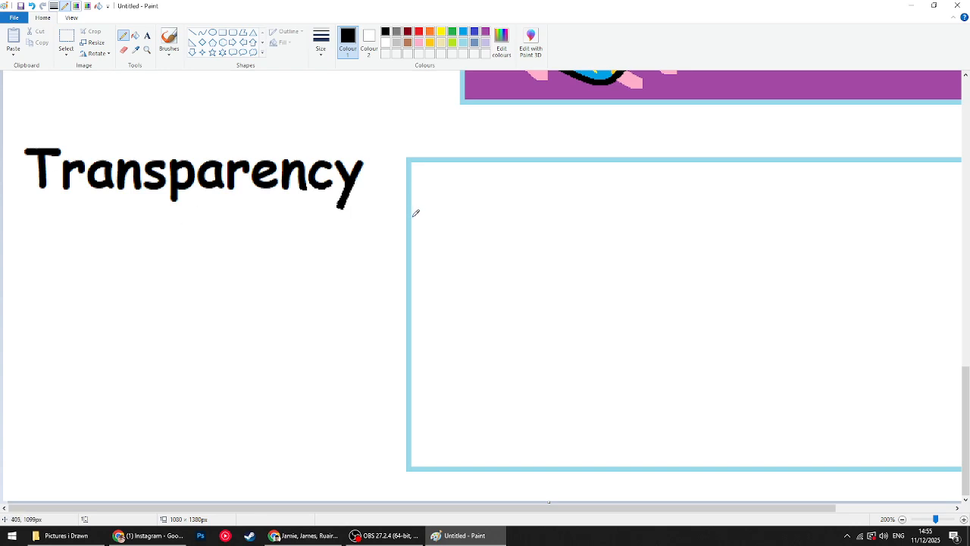
pyautogui.scroll(2, 391, 172)
pyautogui.scroll(-2, 381, 180)
pyautogui.moveTo(472, 238)
pyautogui.mouseDown()
pyautogui.moveTo(454, 370)
pyautogui.moveTo(490, 220)
pyautogui.mouseUp()
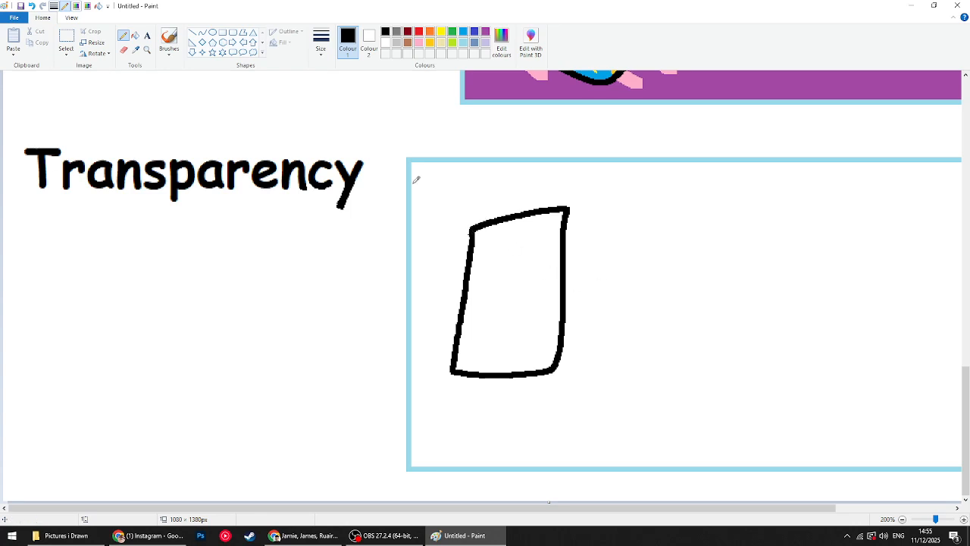
pyautogui.moveTo(489, 285)
pyautogui.mouseDown()
pyautogui.moveTo(491, 314)
pyautogui.moveTo(522, 300)
pyautogui.mouseUp()
pyautogui.click(501, 266)
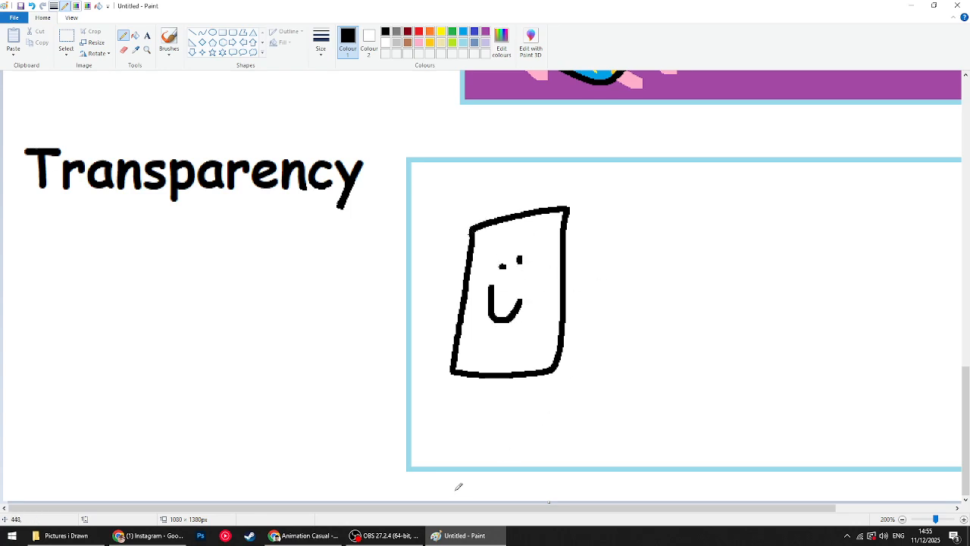
# - Draw a larger four-sided shape to the right of the face, then fill the large shape with blue and the face shape with gold
pyautogui.hscroll(3, 459, 507)
pyautogui.moveTo(558, 437)
pyautogui.mouseDown()
pyautogui.moveTo(571, 172)
pyautogui.moveTo(788, 215)
pyautogui.moveTo(675, 455)
pyautogui.moveTo(545, 448)
pyautogui.moveTo(561, 431)
pyautogui.mouseUp()
pyautogui.click(135, 35)
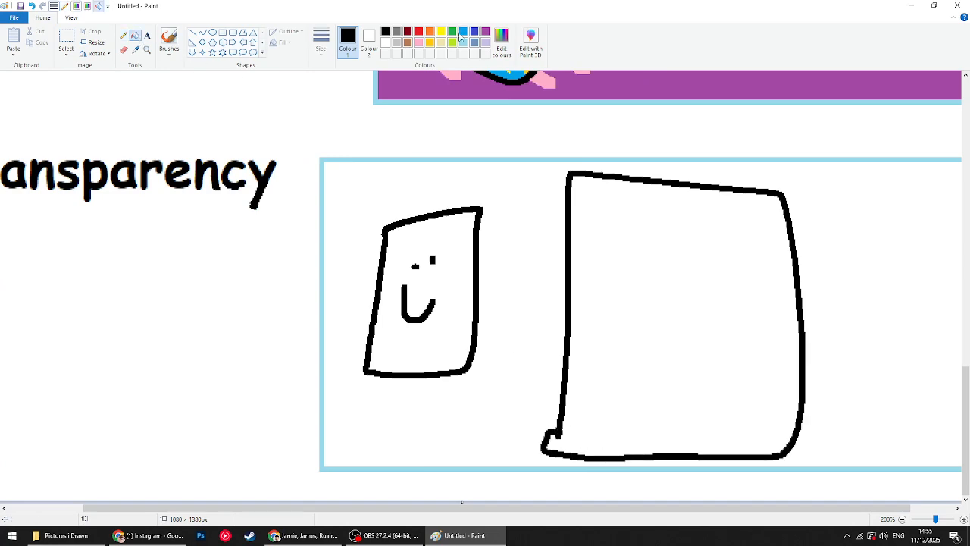
pyautogui.click(463, 35)
pyautogui.click(617, 260)
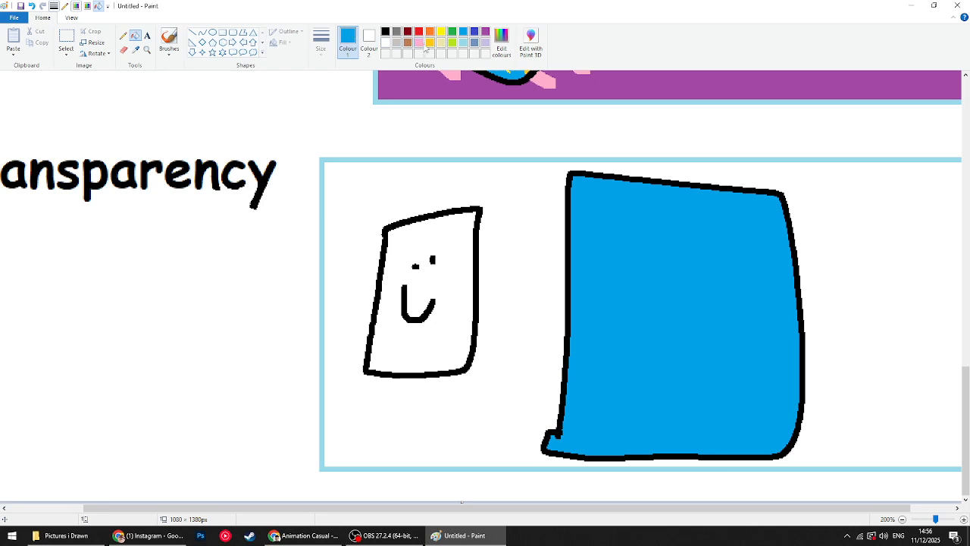
pyautogui.click(430, 43)
pyautogui.click(441, 248)
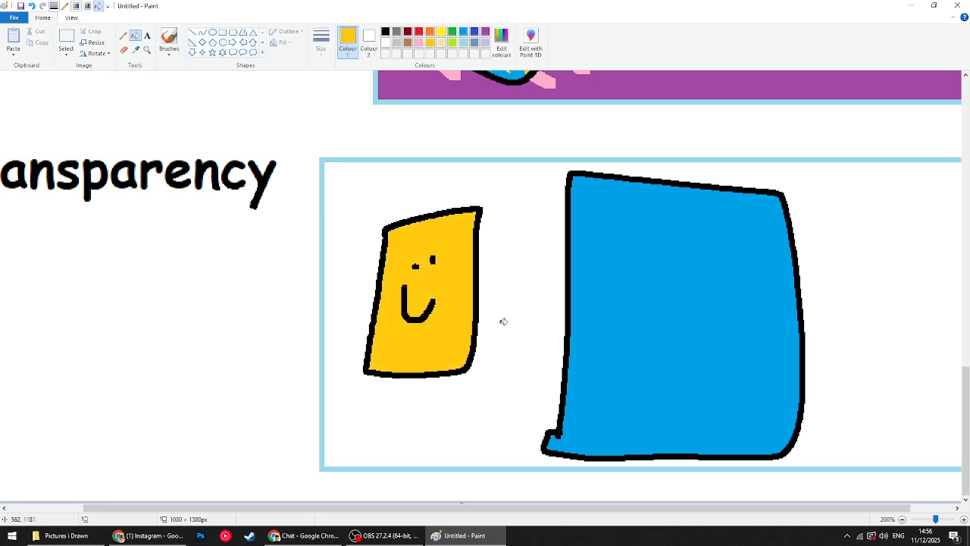
# - Try a free-form selection around the gold face shape, and return to rectangular selection
pyautogui.click(66, 50)
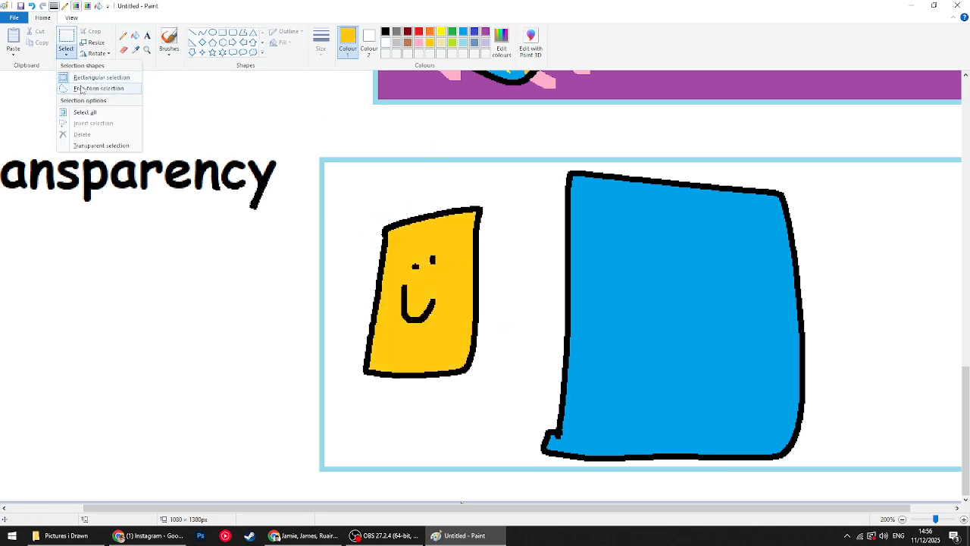
pyautogui.click(97, 89)
pyautogui.moveTo(375, 187)
pyautogui.mouseDown()
pyautogui.moveTo(345, 325)
pyautogui.moveTo(511, 264)
pyautogui.moveTo(343, 191)
pyautogui.mouseUp()
pyautogui.click(65, 52)
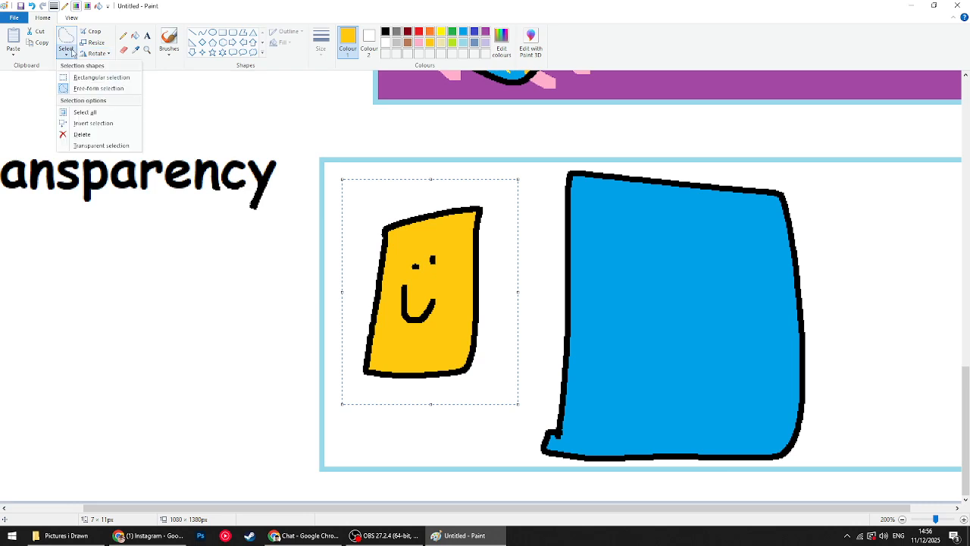
pyautogui.click(97, 77)
# - Turn on Transparent selection, select the gold face shape with some white margin, and move it onto the blue shape
pyautogui.click(67, 55)
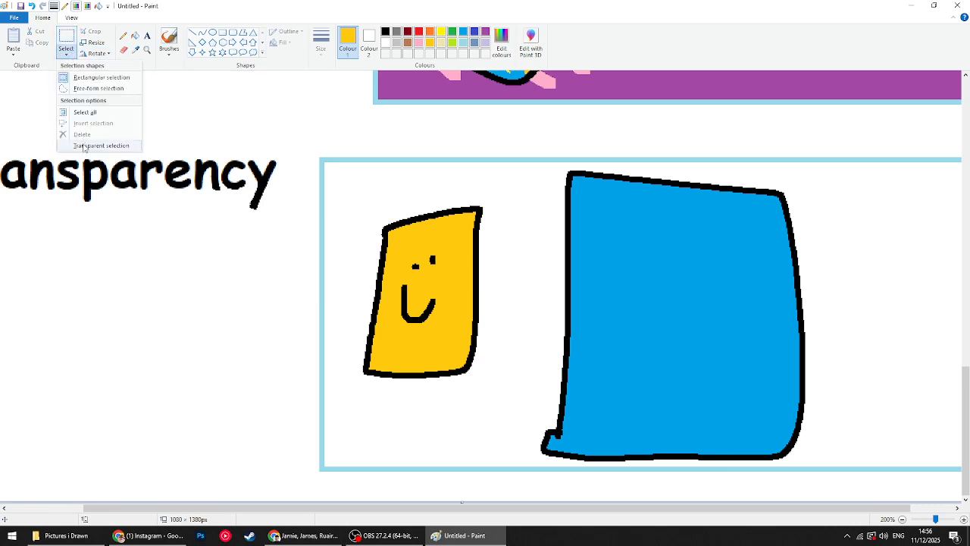
pyautogui.click(91, 145)
pyautogui.moveTo(481, 405); pyautogui.dragTo(491, 416)
pyautogui.moveTo(418, 236); pyautogui.dragTo(662, 261)
pyautogui.click(468, 205)
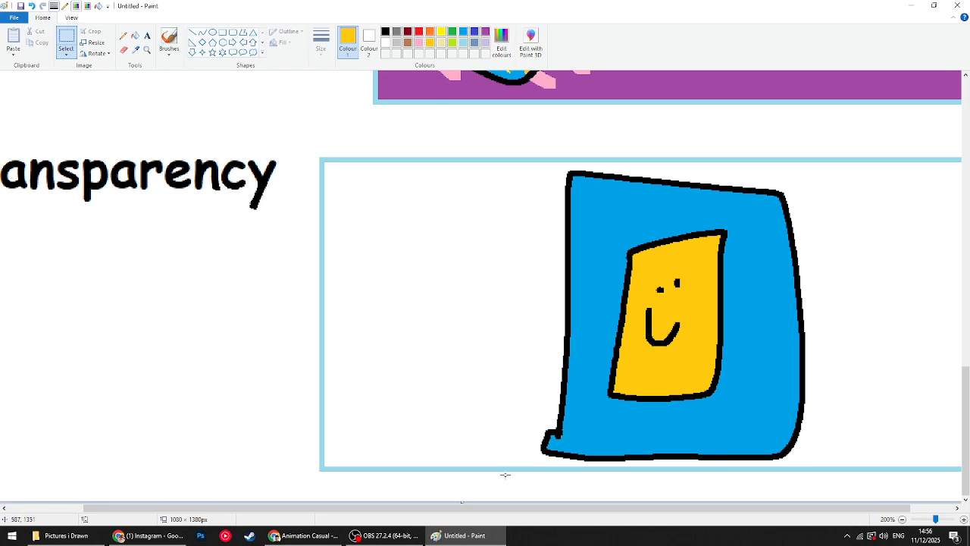
# - Try moving the gold face off the blue shape with Colour 2 still white, and undo the move
pyautogui.moveTo(727, 373); pyautogui.dragTo(764, 416)
pyautogui.moveTo(700, 338); pyautogui.dragTo(476, 323)
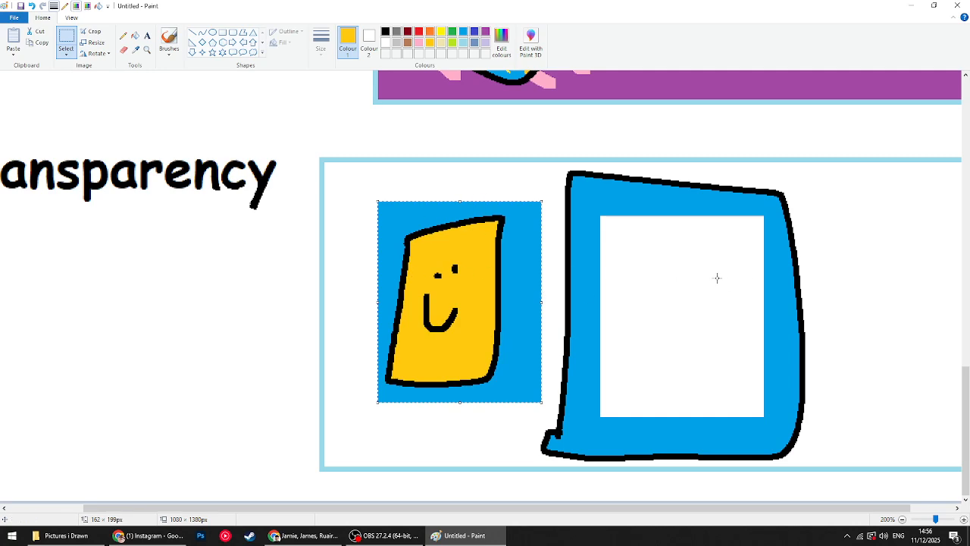
pyautogui.hotkey('ctrl', 'z')
# - Set Colour 2 to the large shape's blue, select the gold face on it, and move the face back to the white area beside it
pyautogui.click(369, 40)
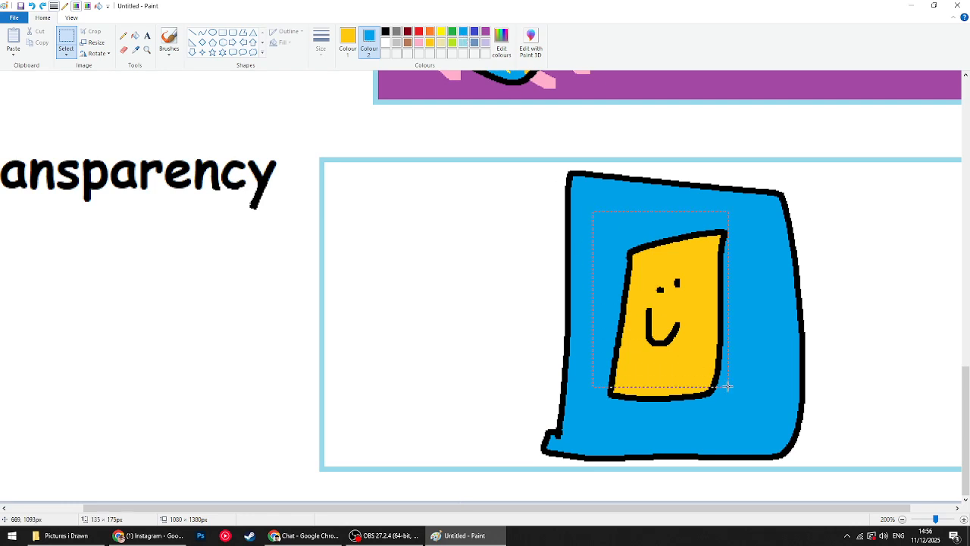
pyautogui.moveTo(715, 339); pyautogui.dragTo(495, 334)
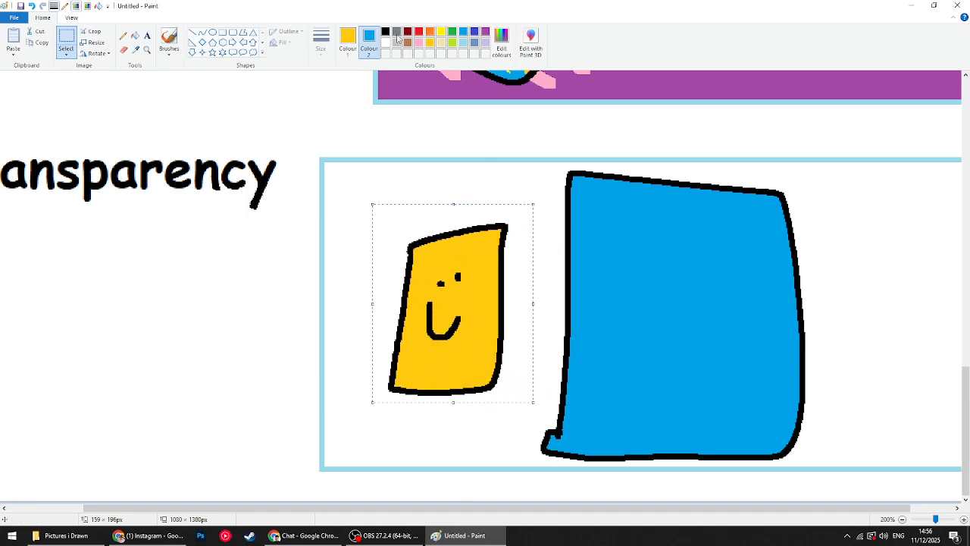
# - Reset Colour 2 to white and Colour 1 to black, and show the whole page at 50% zoom
pyautogui.click(385, 43)
pyautogui.click(347, 40)
pyautogui.click(385, 31)
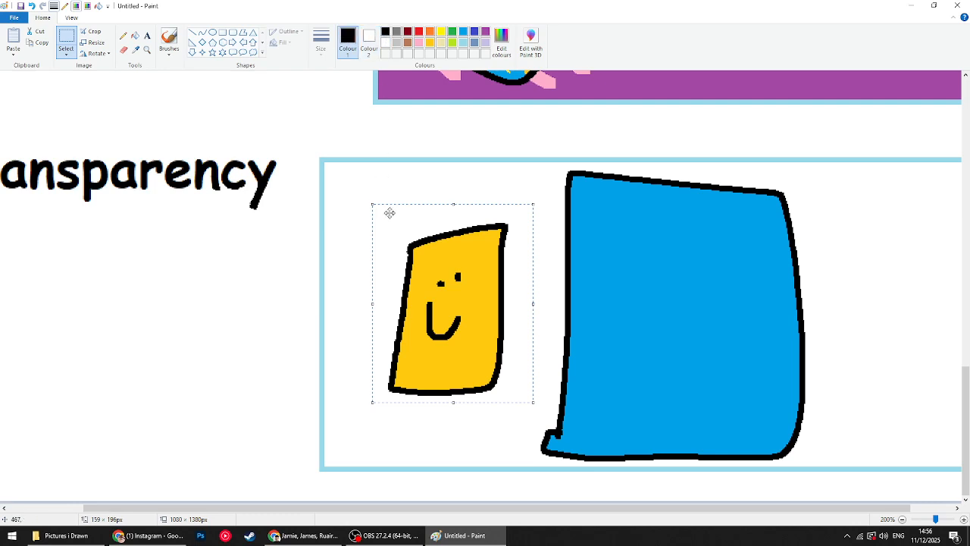
pyautogui.scroll(-2, 387, 229)
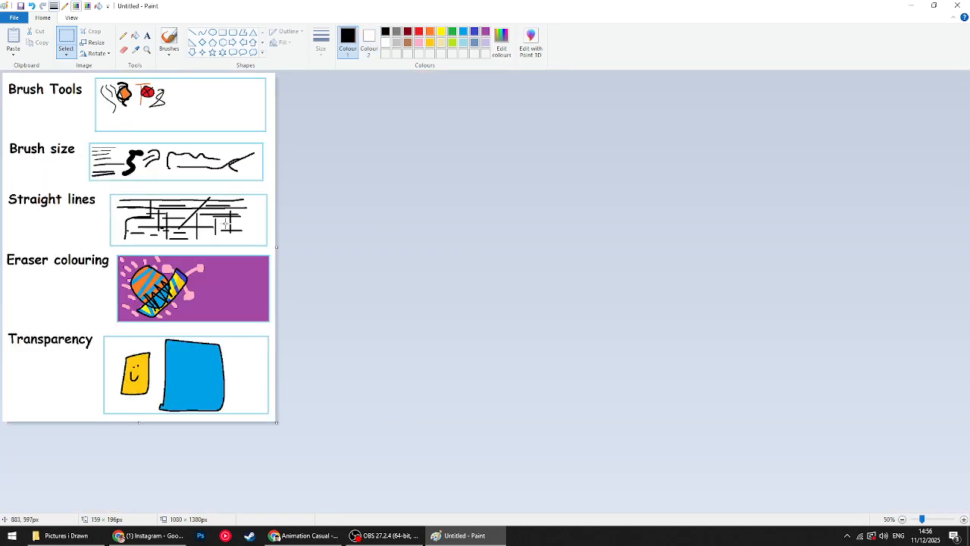